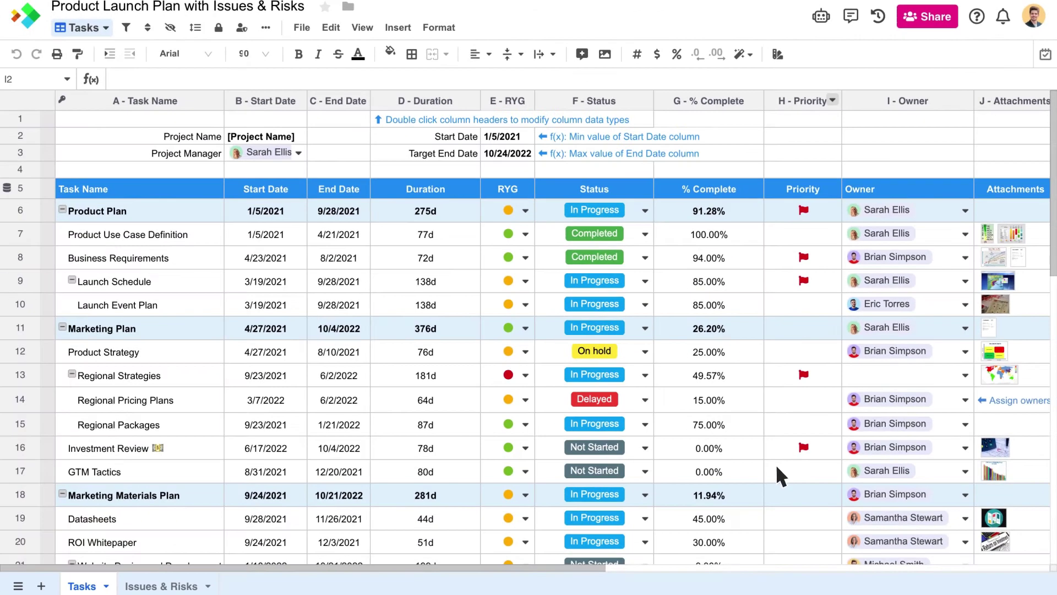
# - Open the workbook's automations, keep Tasks as the worksheet, and show the Dates recipes
pyautogui.click(822, 17)
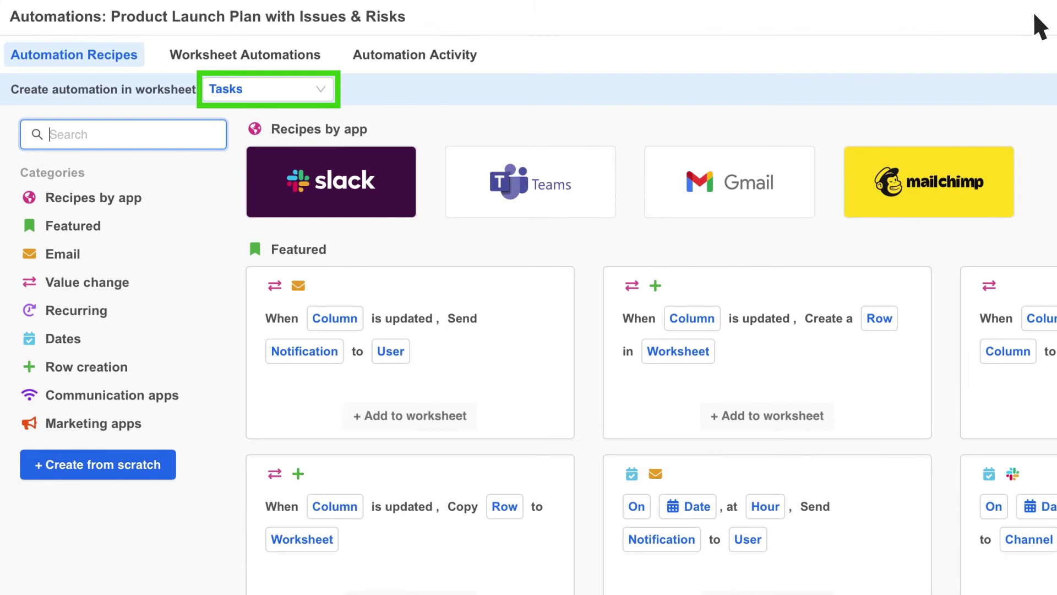
pyautogui.click(329, 93)
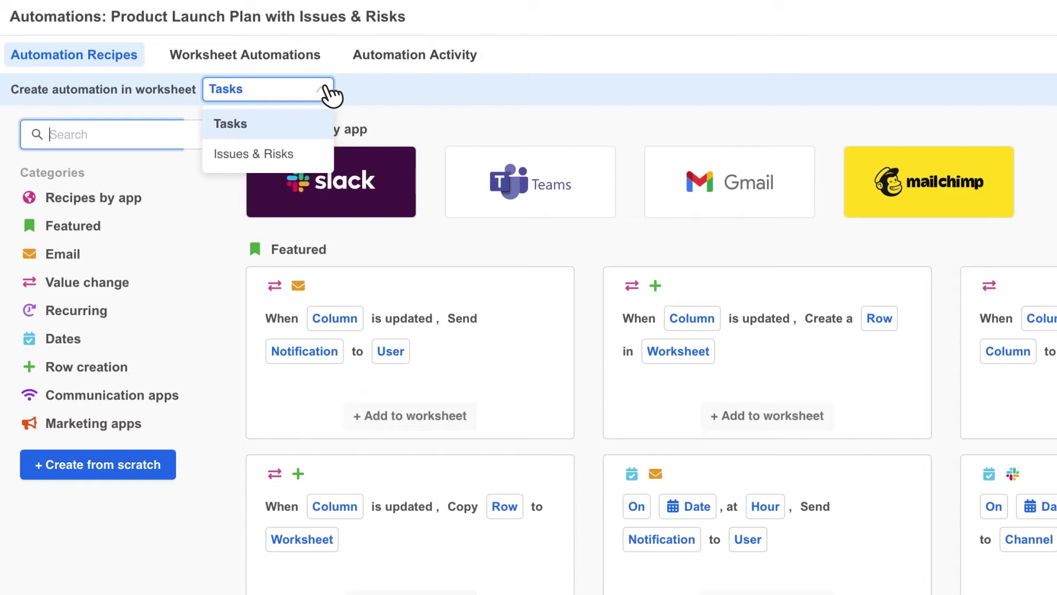
pyautogui.click(326, 91)
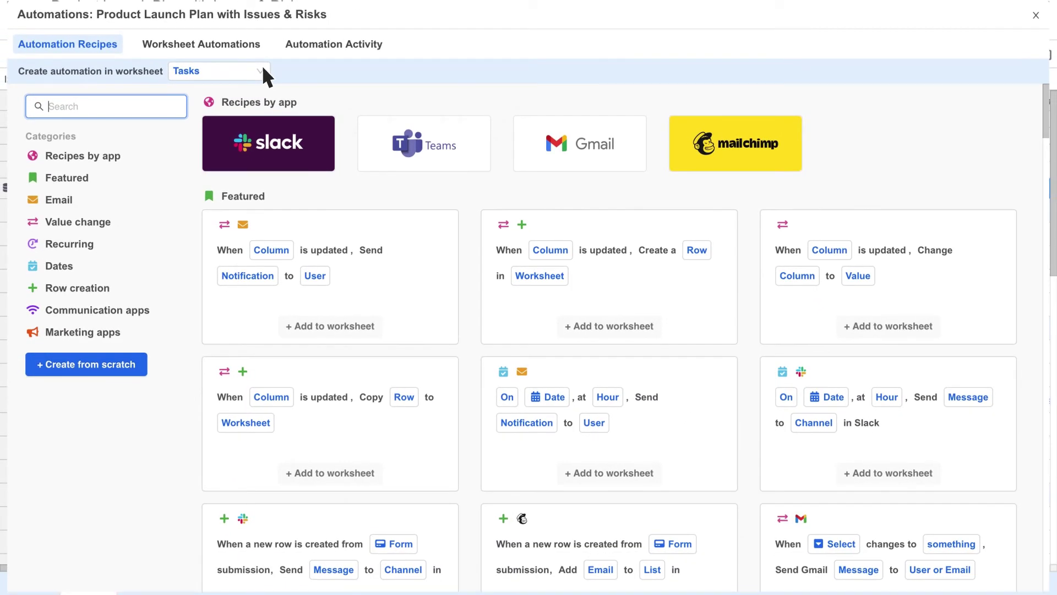
pyautogui.click(96, 266)
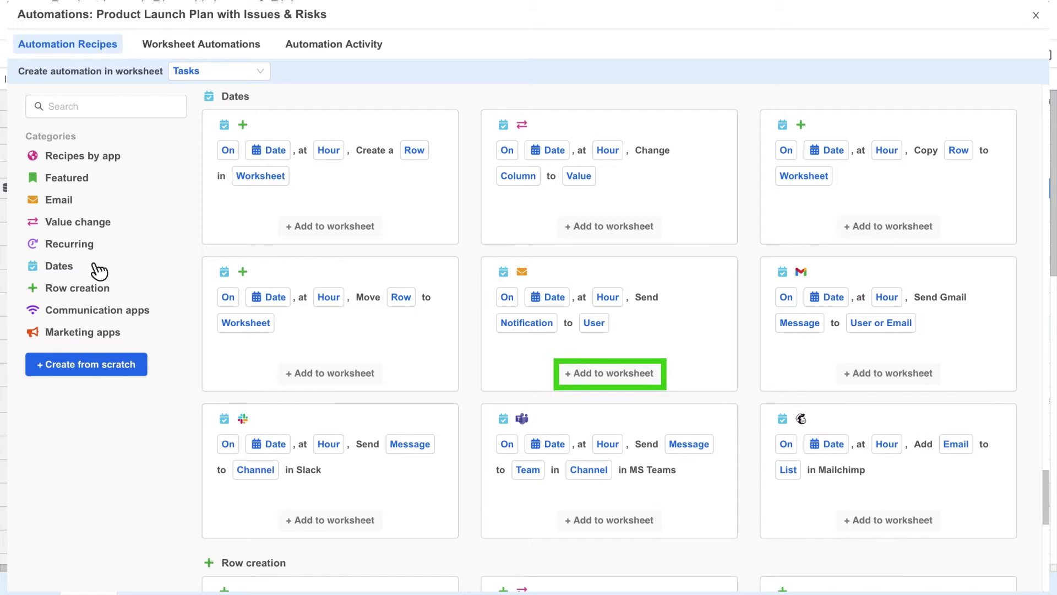
# - Add the Date/Send Notification recipe, set it to fire 2 days before, and try saving
pyautogui.click(610, 374)
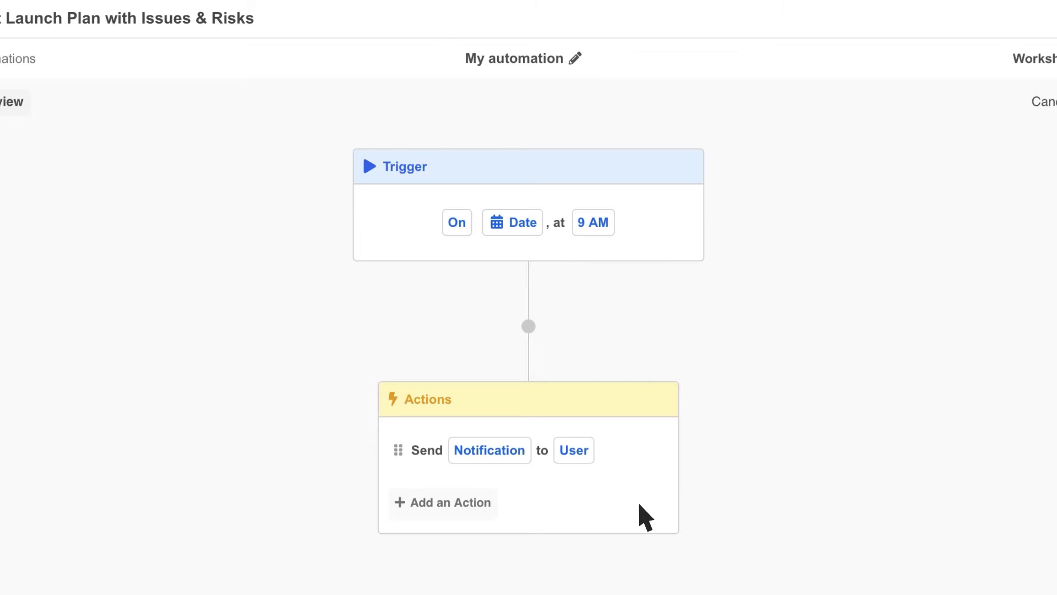
pyautogui.click(459, 221)
pyautogui.click(459, 315)
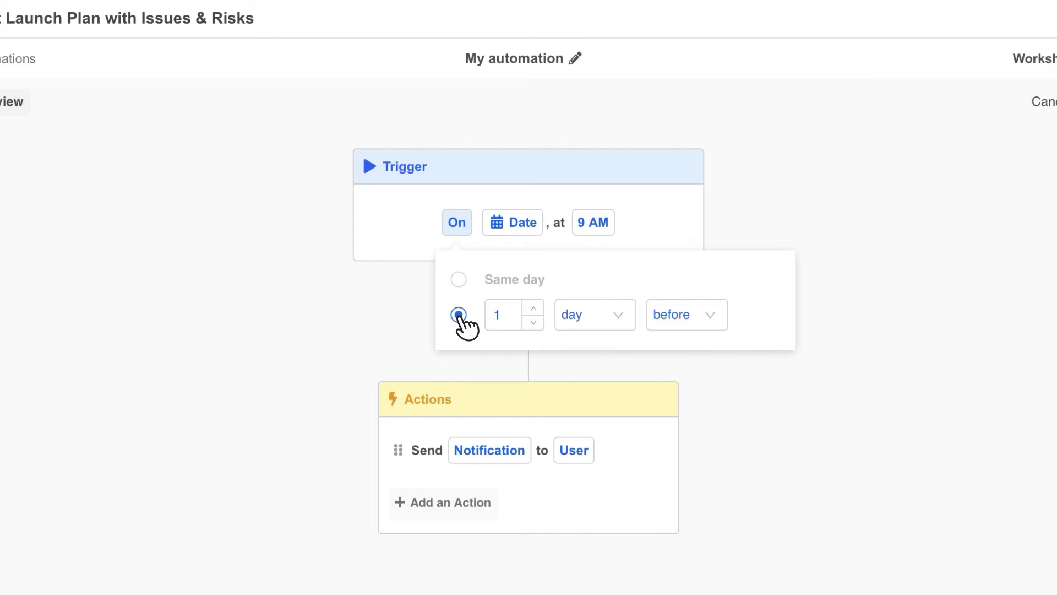
pyautogui.click(534, 308)
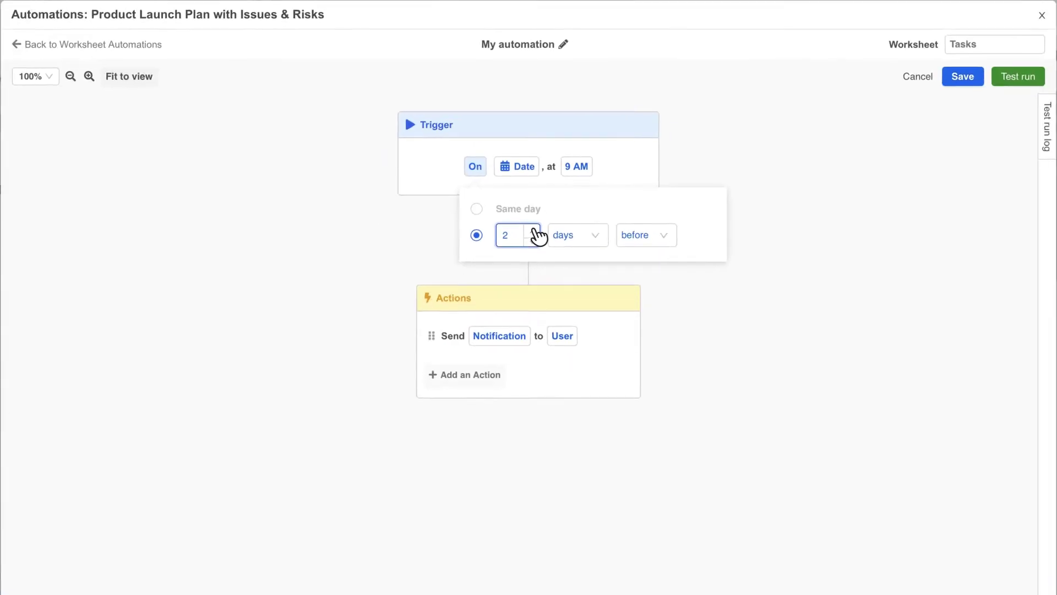
pyautogui.click(963, 80)
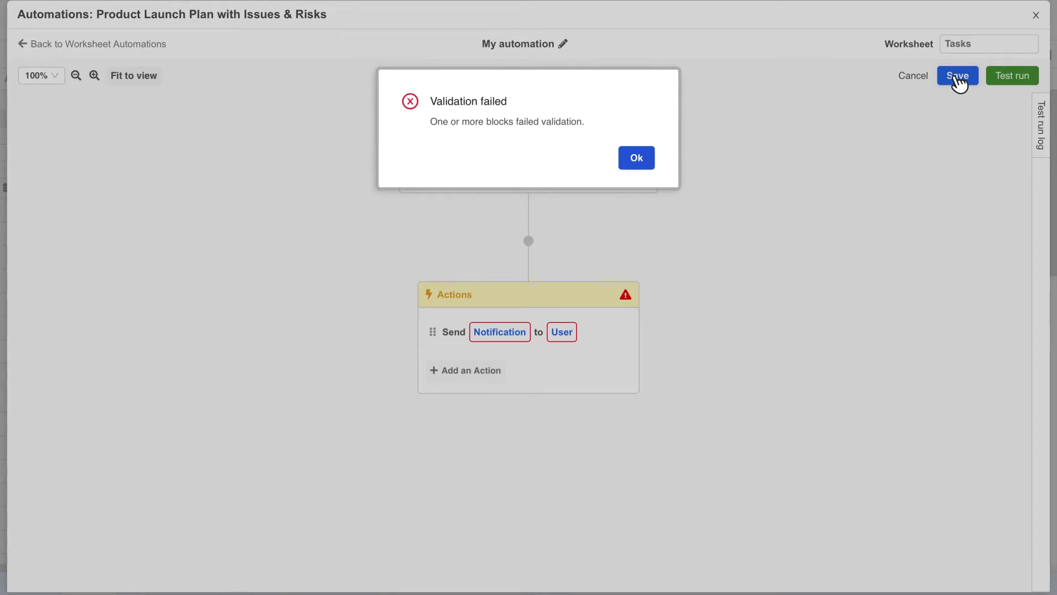
# - Dismiss the validation error and base the trigger on B - Start Date at 8 AM
pyautogui.press('Escape')
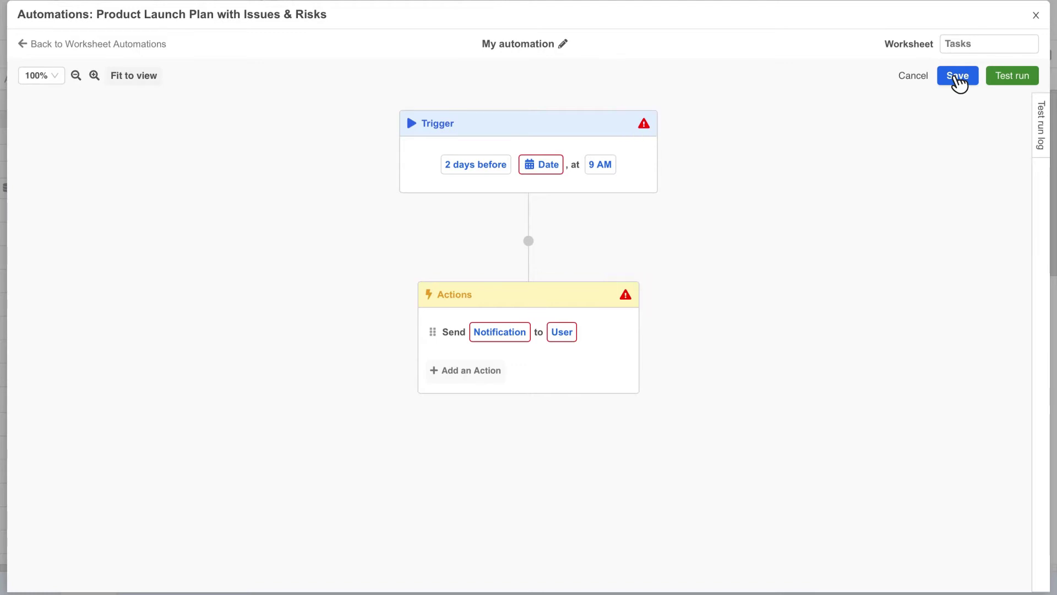
pyautogui.moveTo(644, 124)
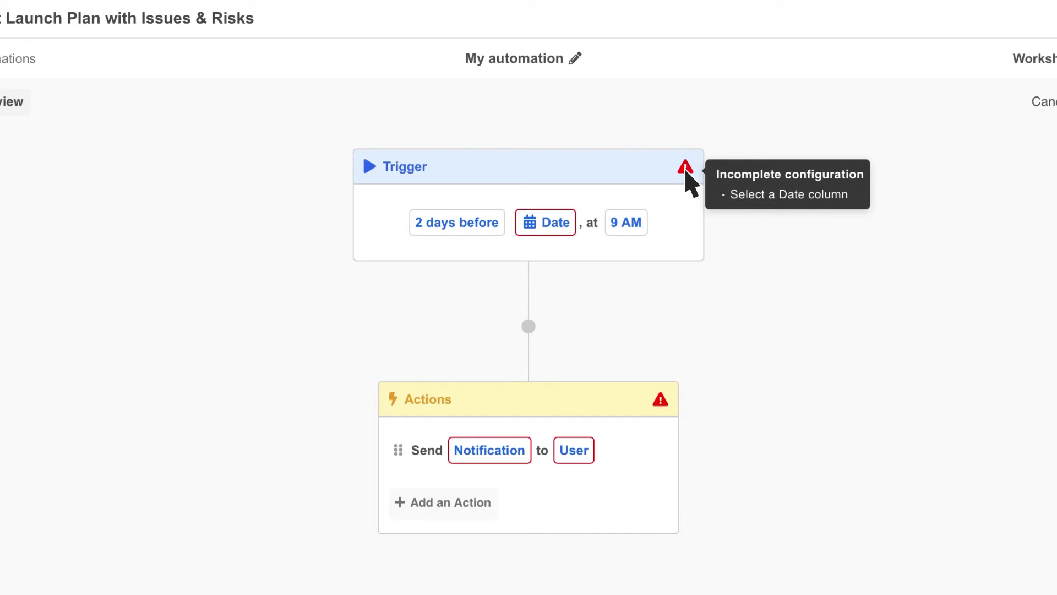
pyautogui.click(557, 227)
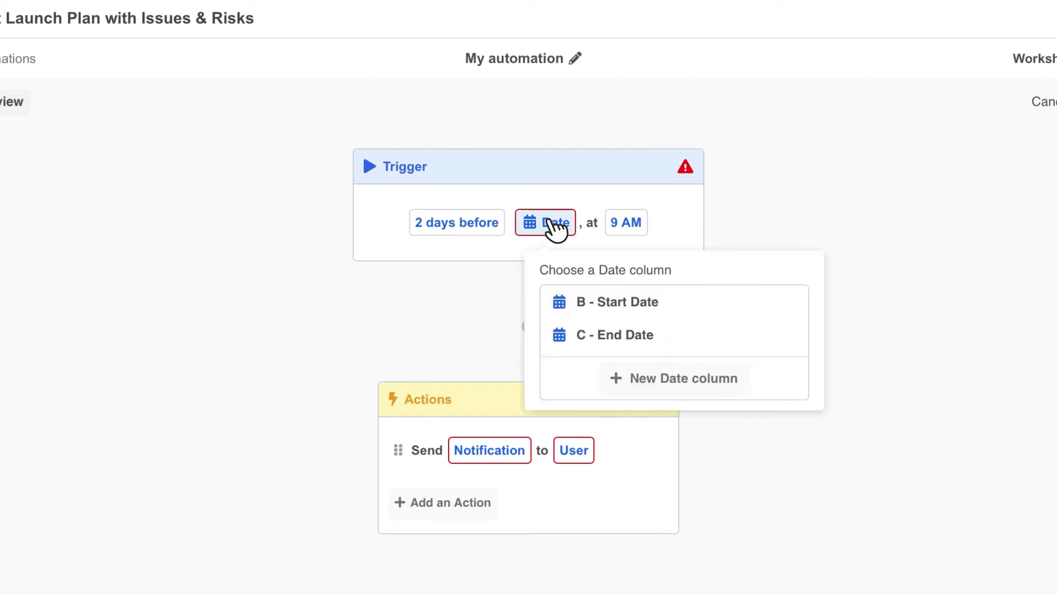
pyautogui.click(584, 302)
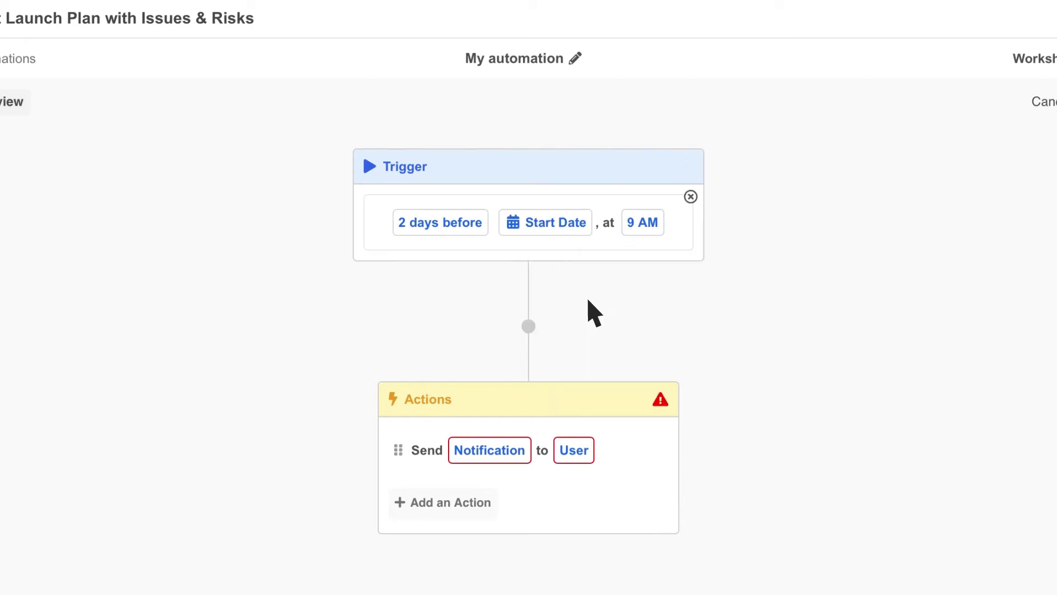
pyautogui.click(640, 226)
pyautogui.moveTo(824, 328); pyautogui.dragTo(824, 368)
pyautogui.scroll(-2, 771, 363)
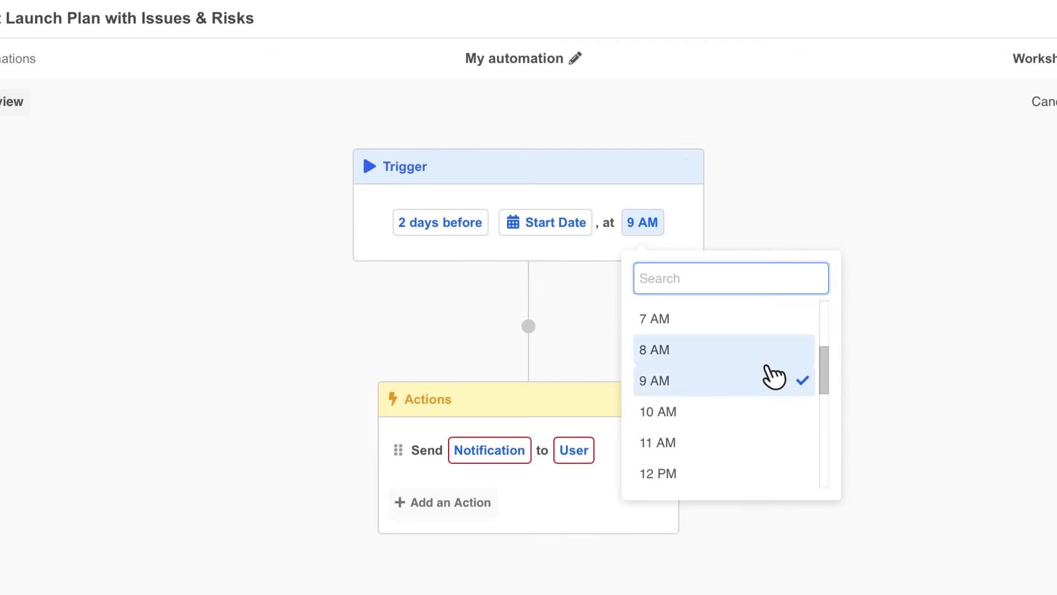
pyautogui.click(719, 353)
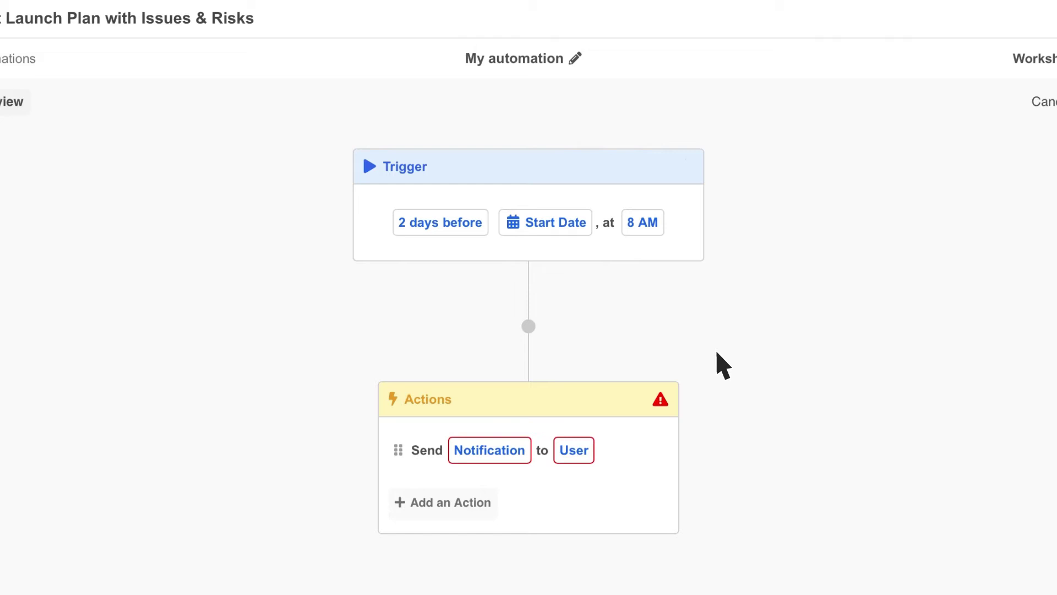
# - Email each row's I - Owner a reminder citing the task, its Status and % Complete
pyautogui.scroll(-2, 723, 367)
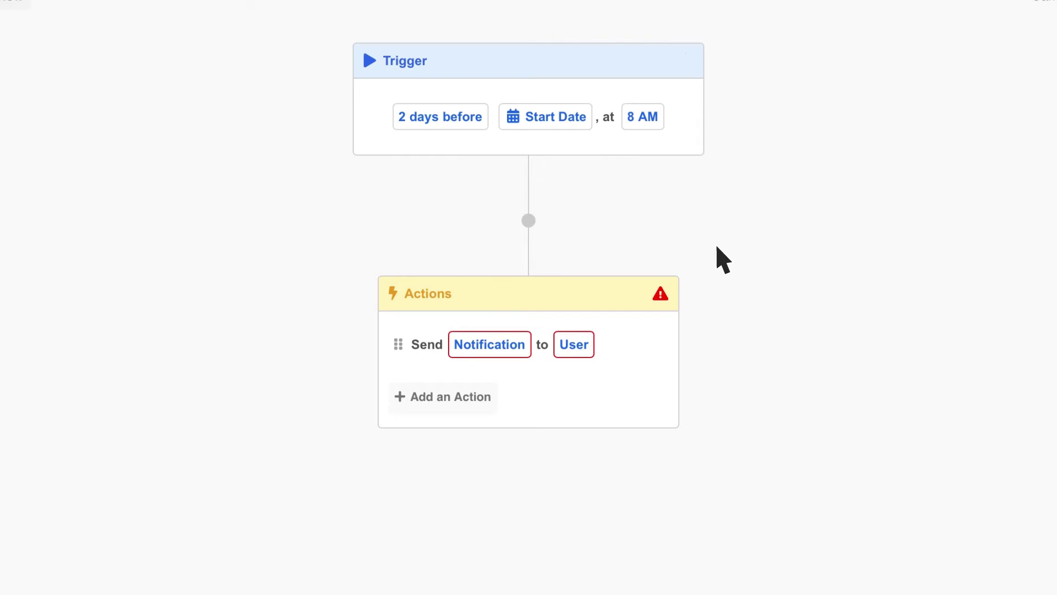
pyautogui.click(577, 348)
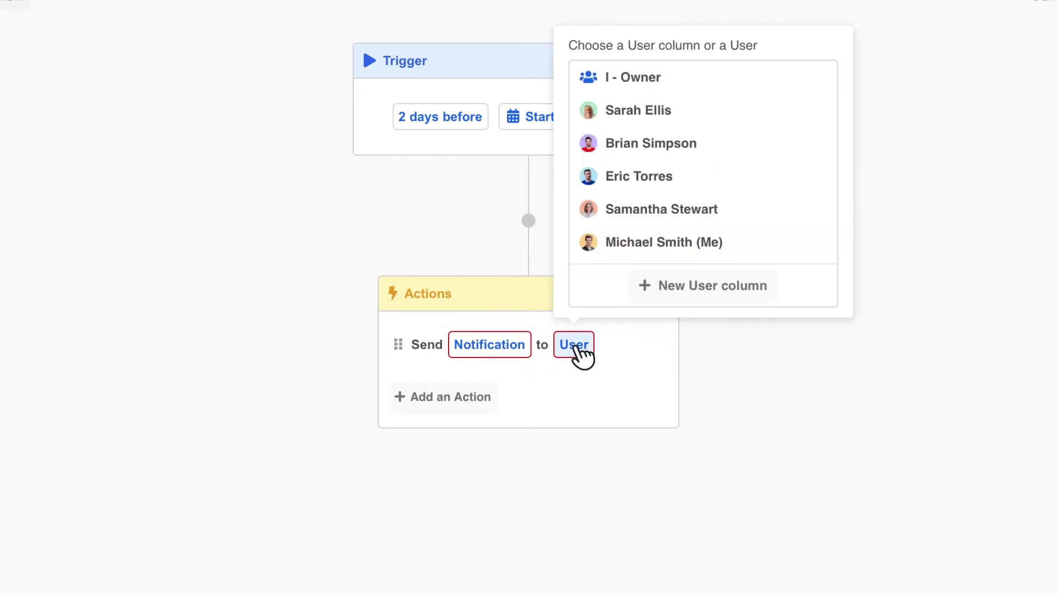
pyautogui.click(668, 78)
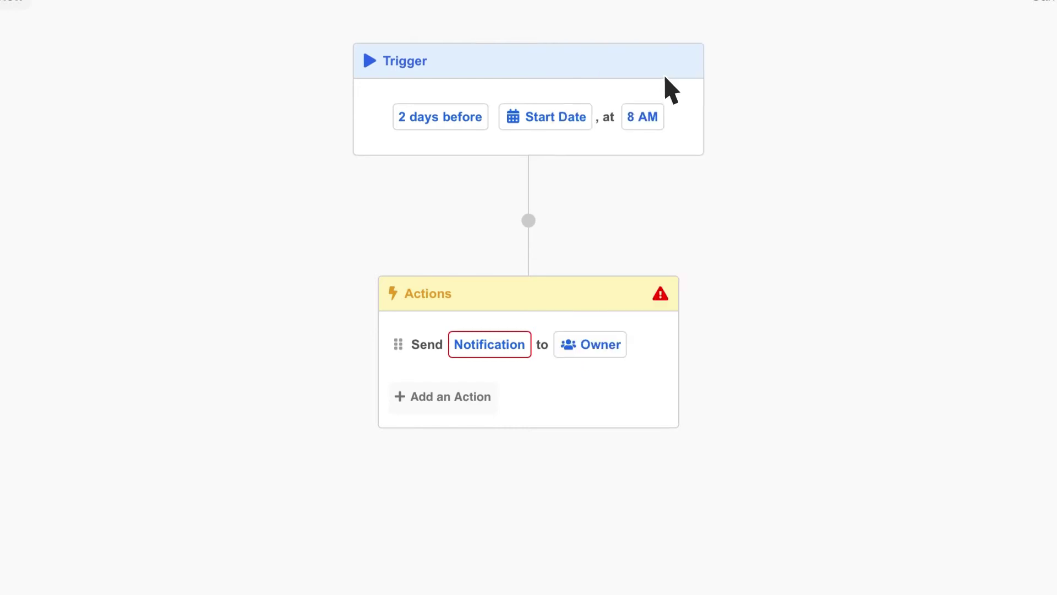
pyautogui.click(504, 333)
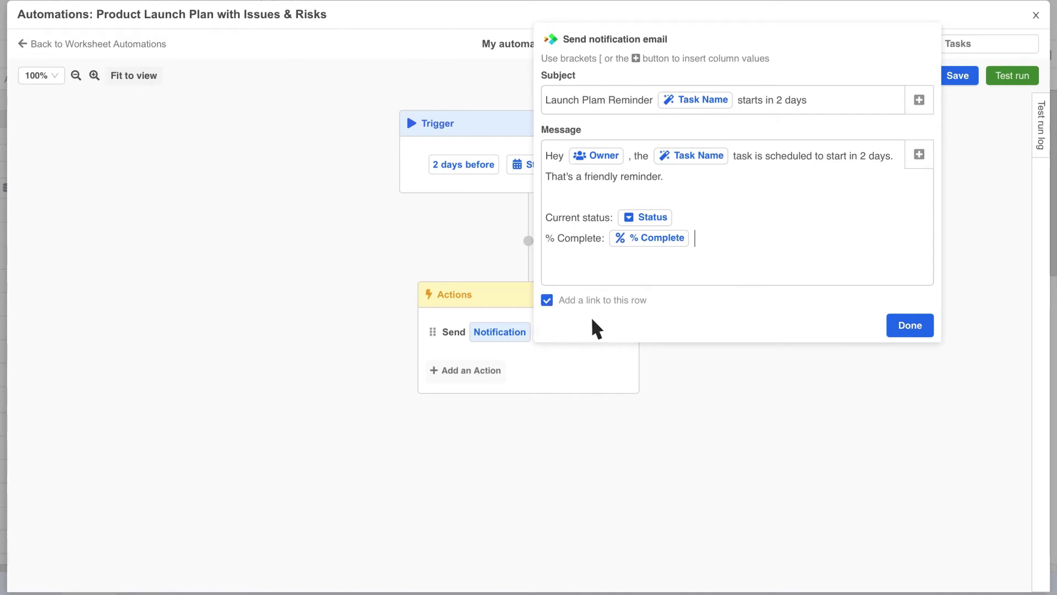
pyautogui.click(907, 325)
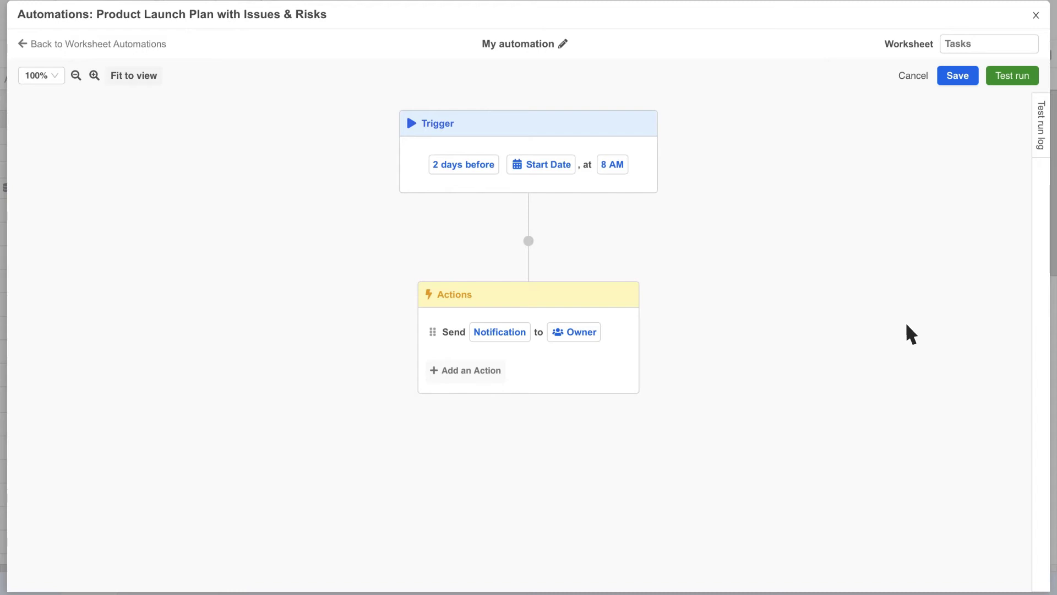
# - Insert a condition block filtering on F - Status Is Not Started
pyautogui.click(529, 240)
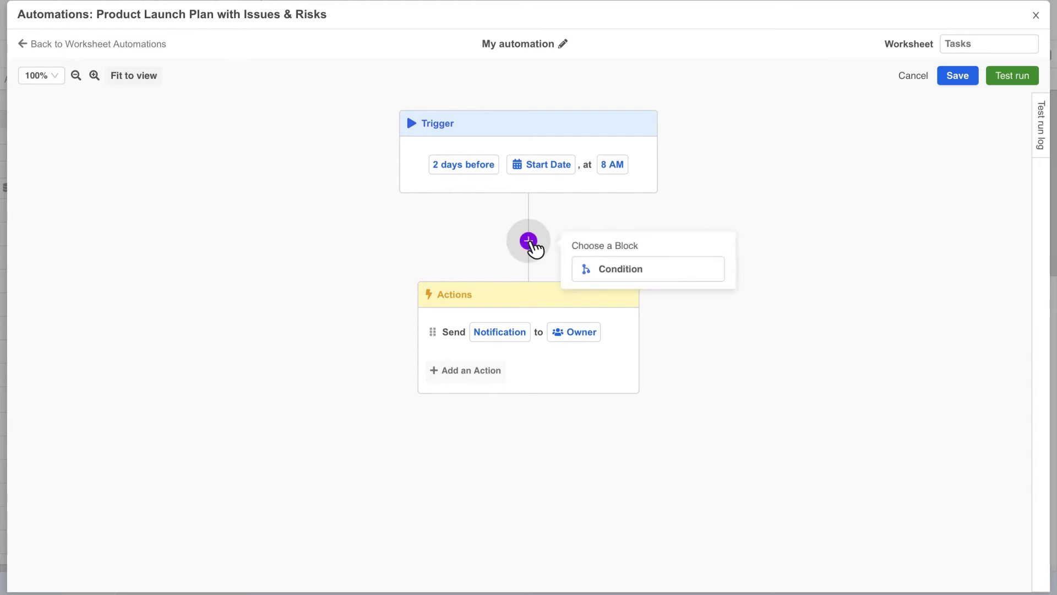
pyautogui.click(589, 269)
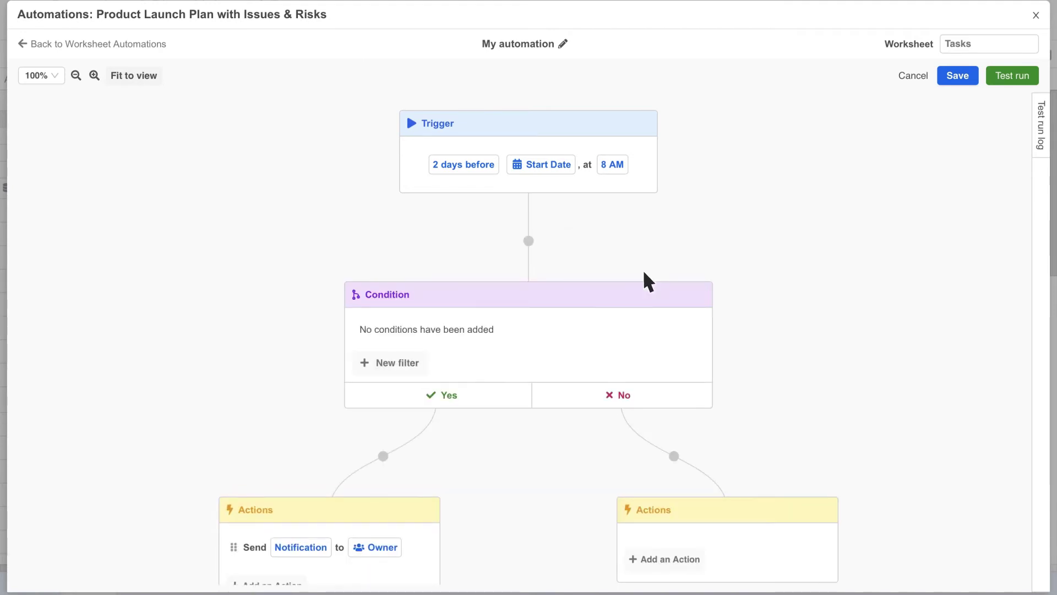
pyautogui.scroll(-2, 644, 272)
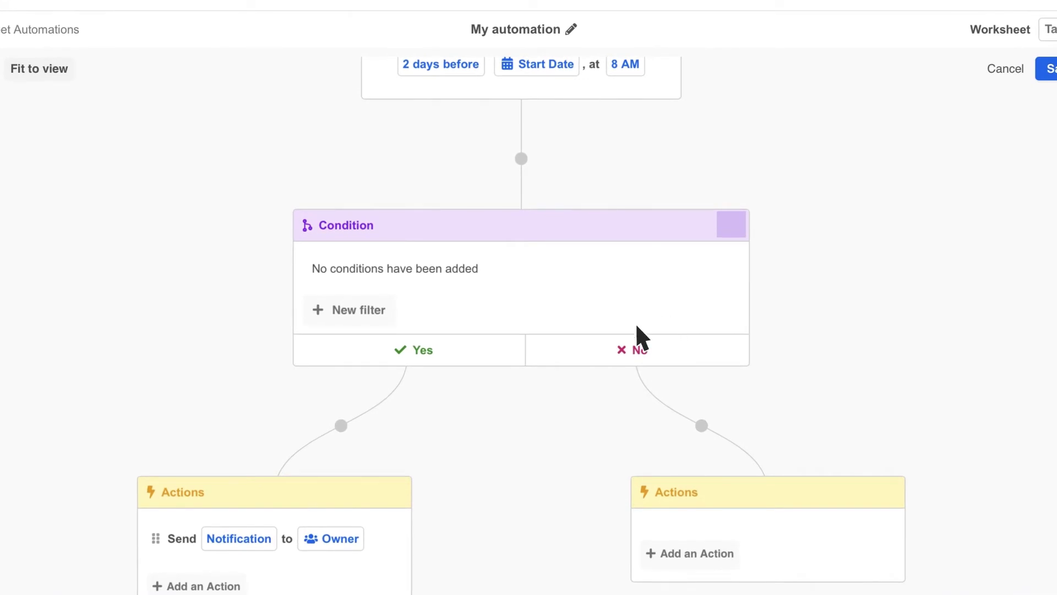
pyautogui.click(359, 309)
pyautogui.click(489, 272)
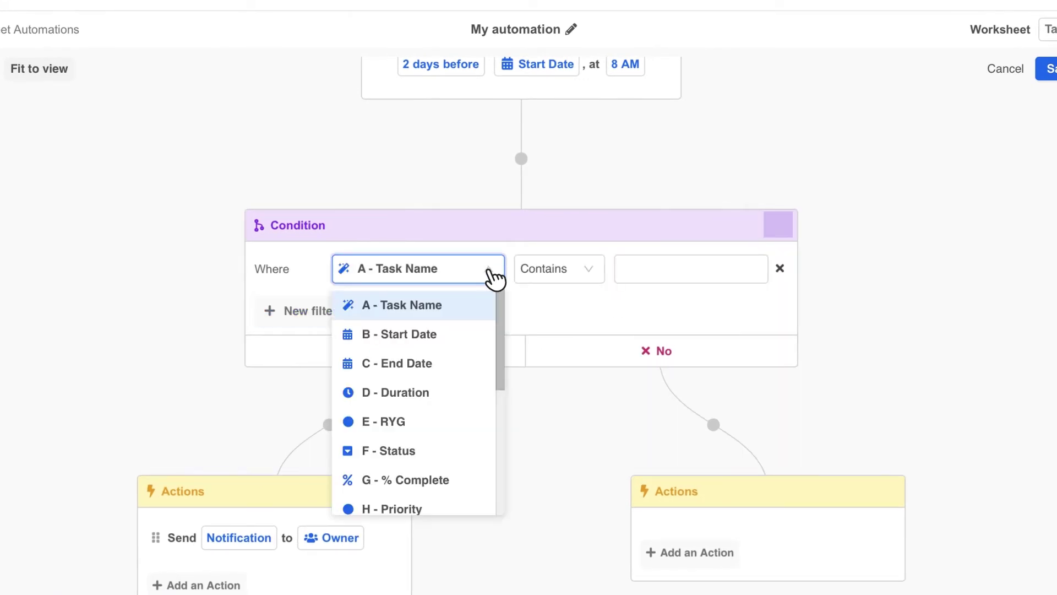
pyautogui.click(441, 450)
pyautogui.click(752, 280)
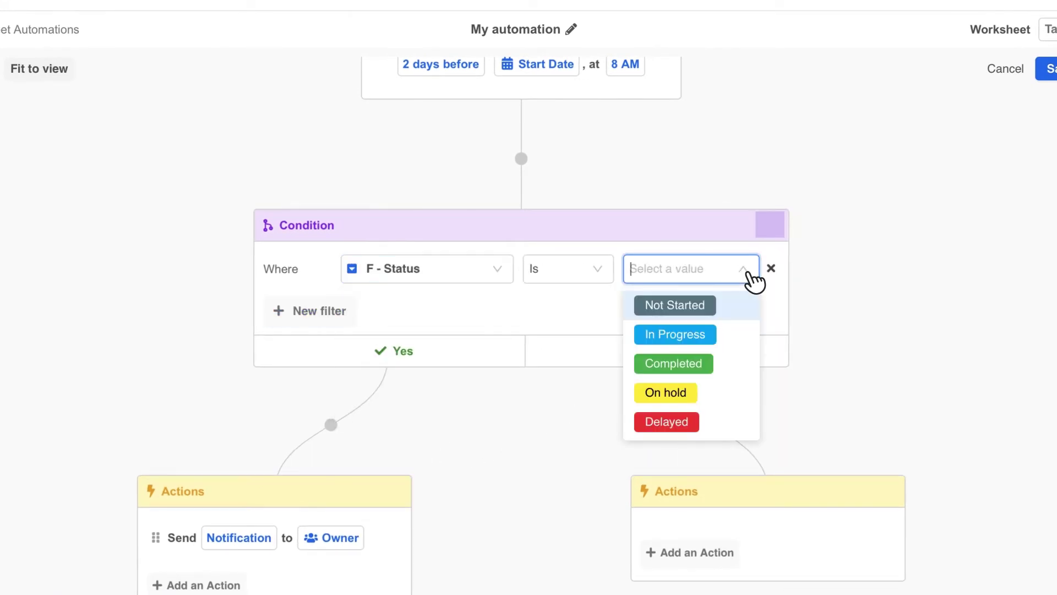
pyautogui.click(726, 312)
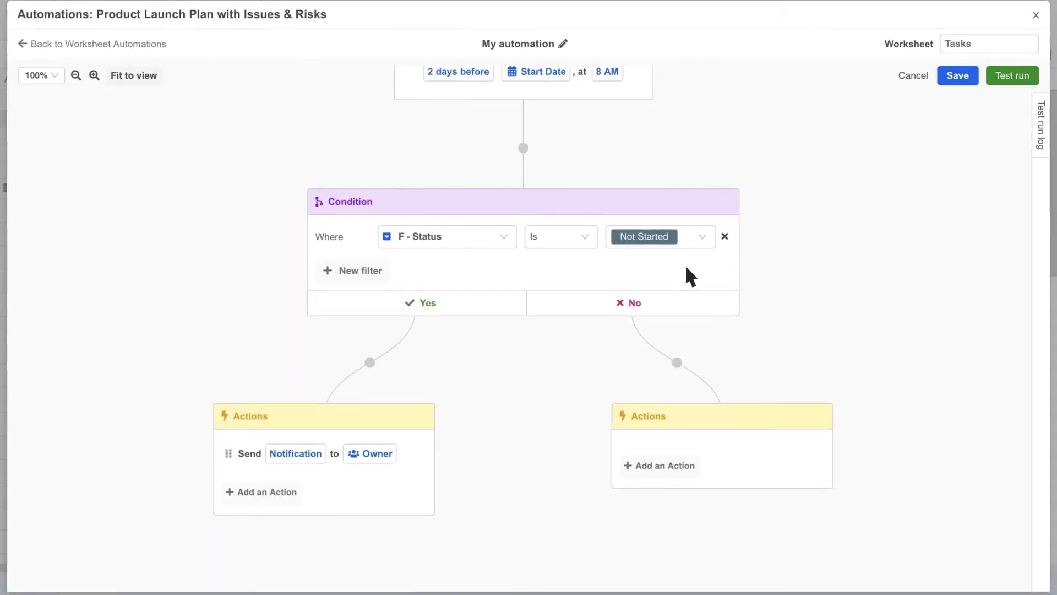
pyautogui.click(677, 363)
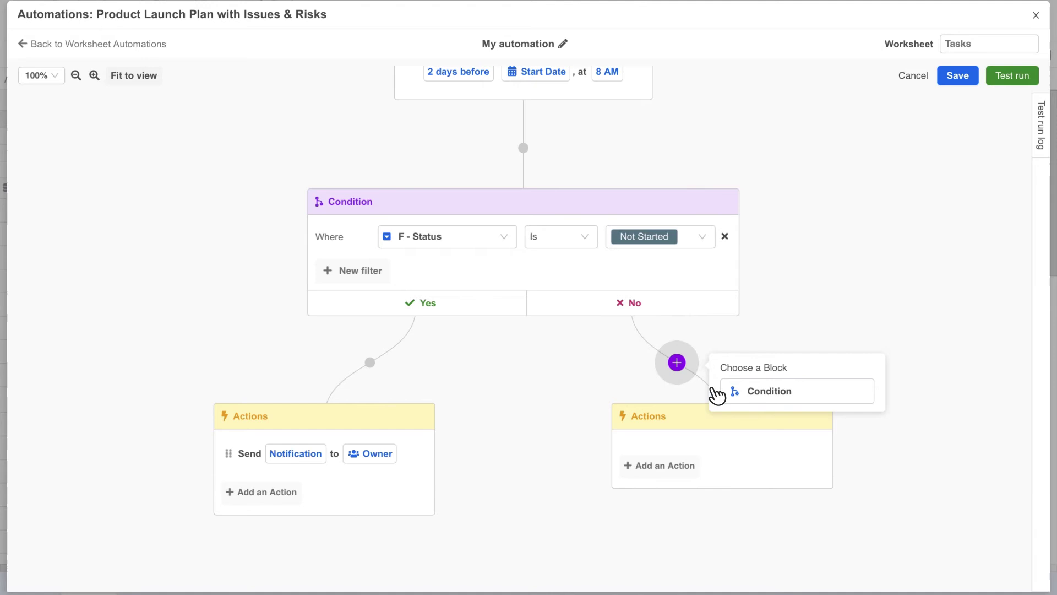
pyautogui.click(732, 392)
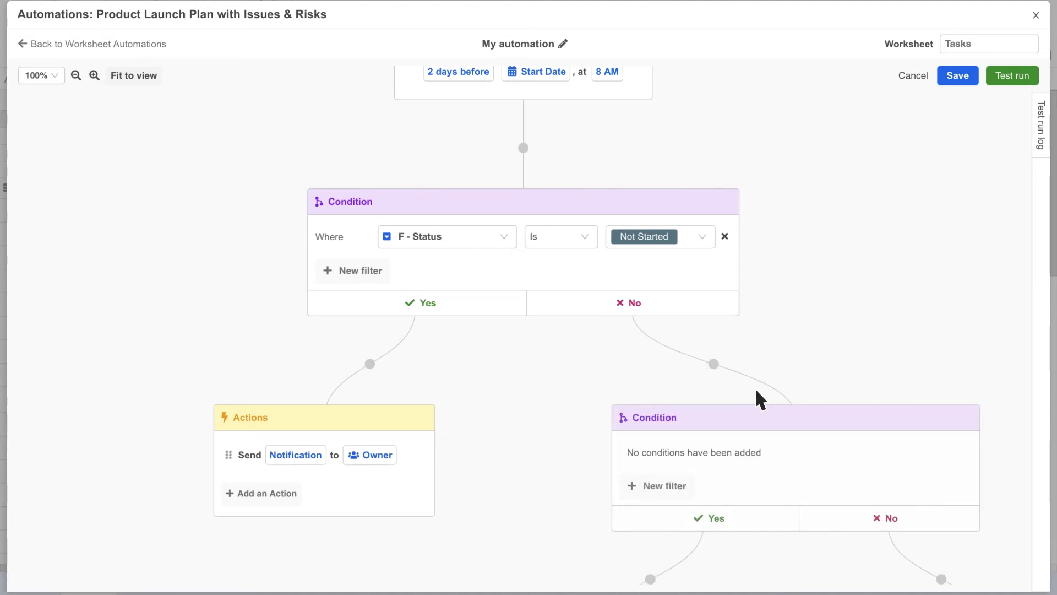
pyautogui.scroll(-2, 840, 286)
pyautogui.scroll(-1, 848, 198)
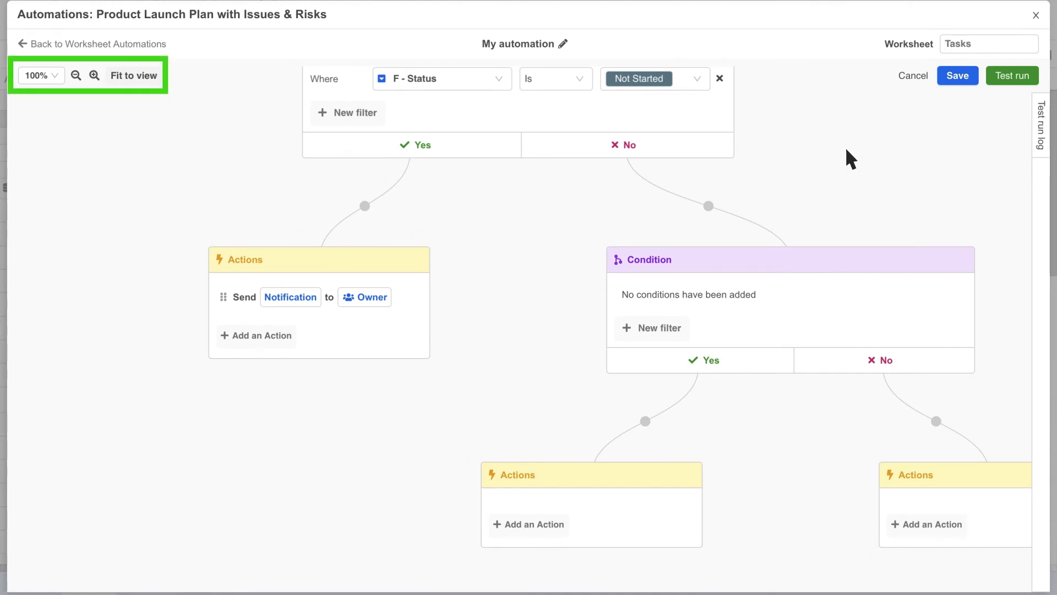
pyautogui.click(137, 80)
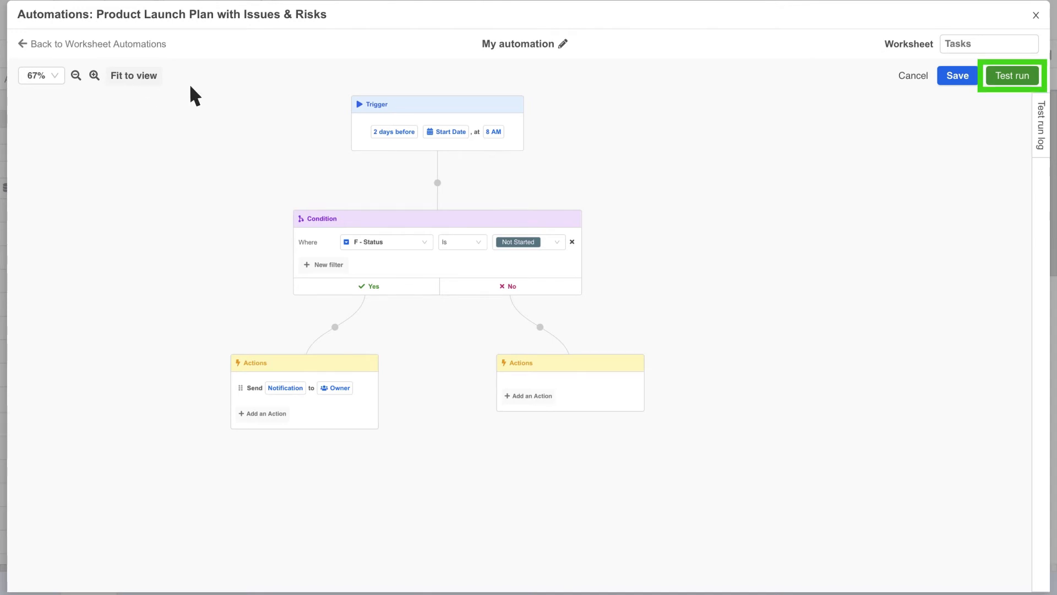
# - Test run on the Investment Review task and expand Trigger, Condition and Actions in the log
pyautogui.click(1019, 86)
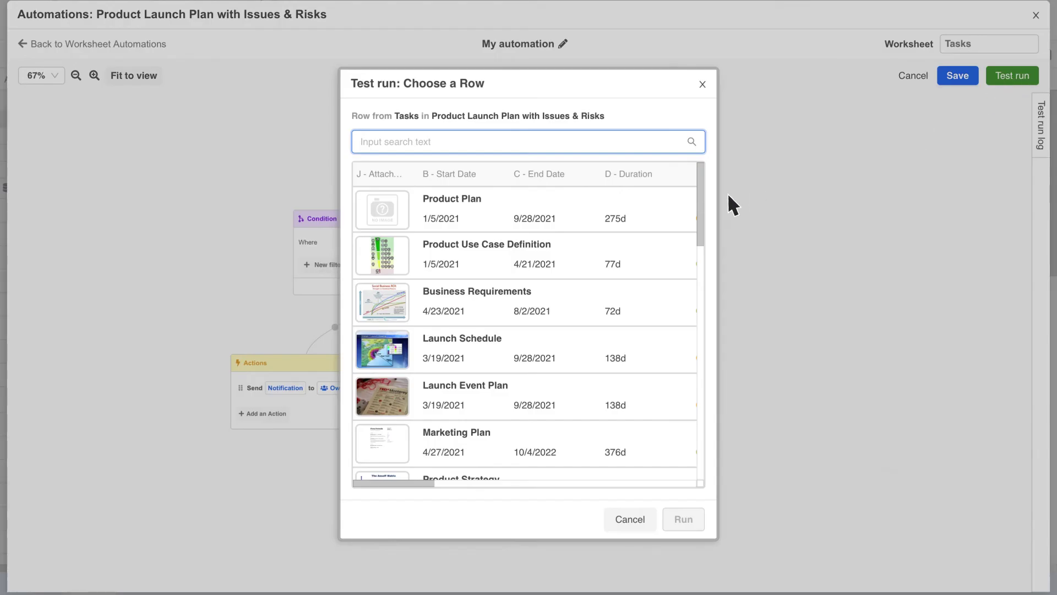
pyautogui.moveTo(700, 215); pyautogui.dragTo(698, 292)
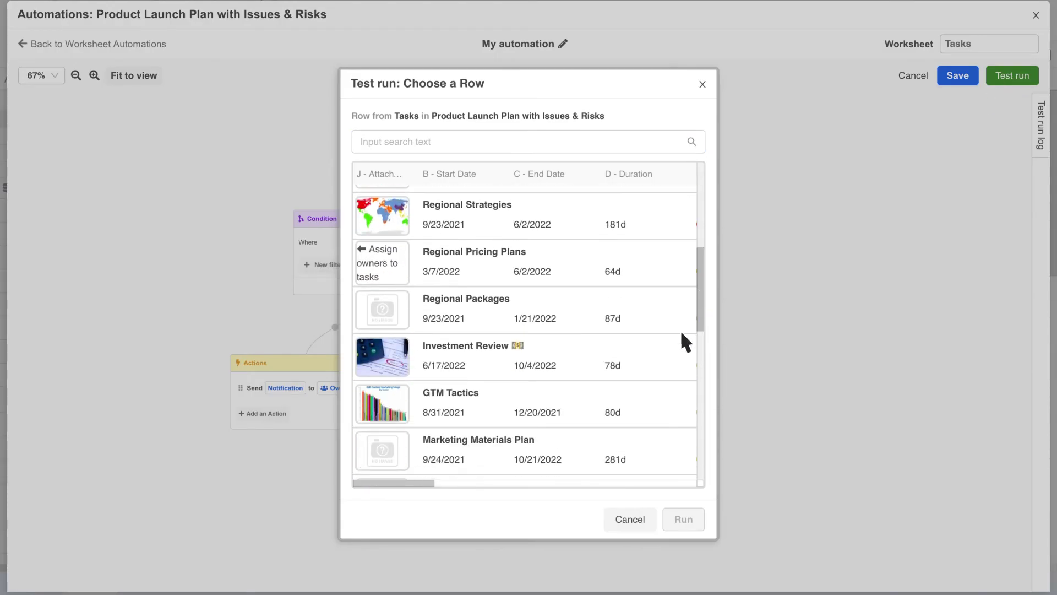
pyautogui.click(656, 352)
pyautogui.click(683, 519)
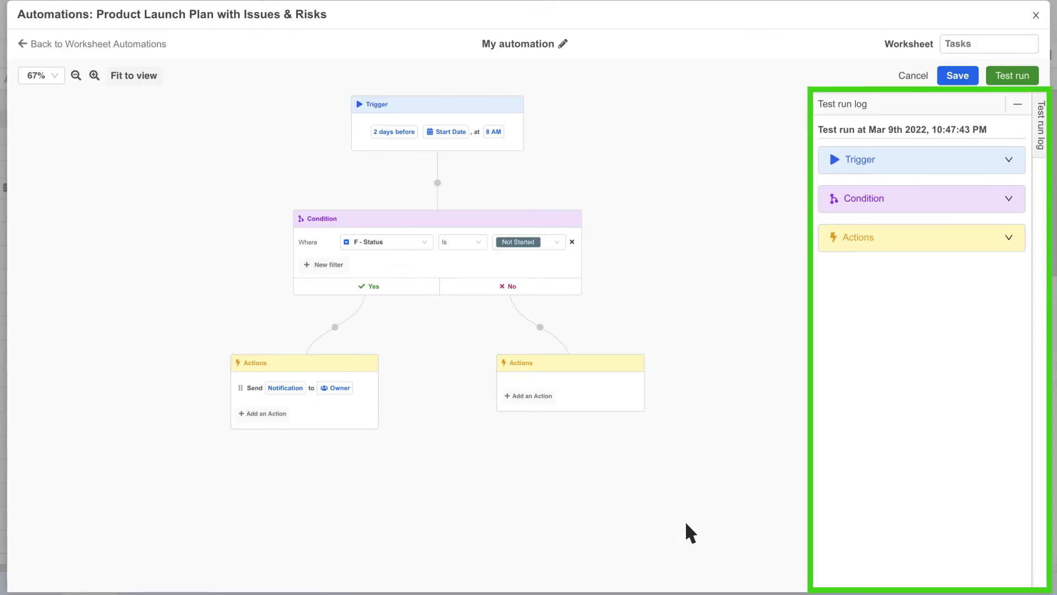
pyautogui.click(997, 175)
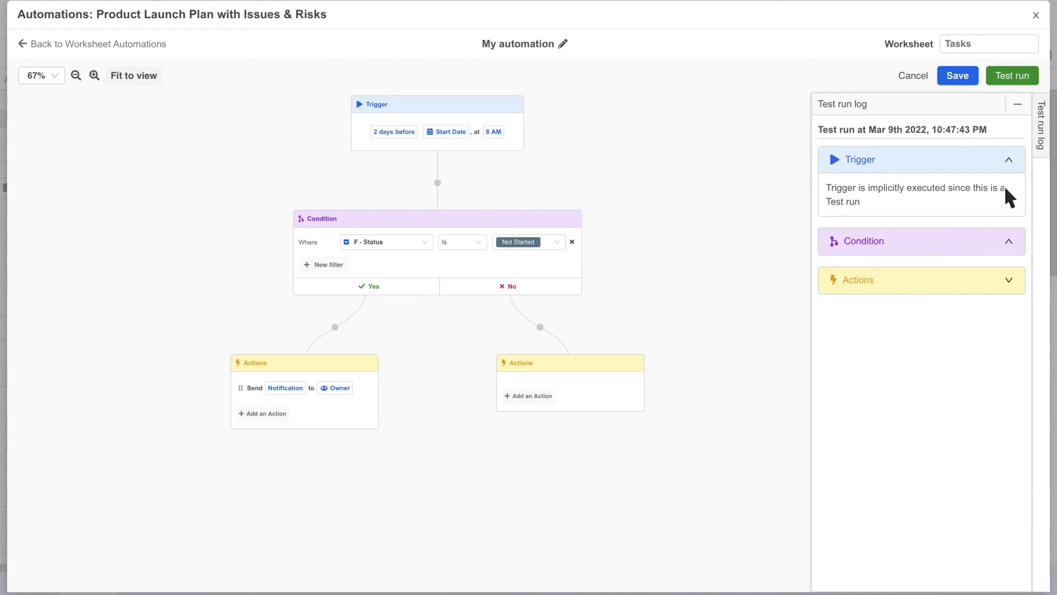
pyautogui.click(1005, 309)
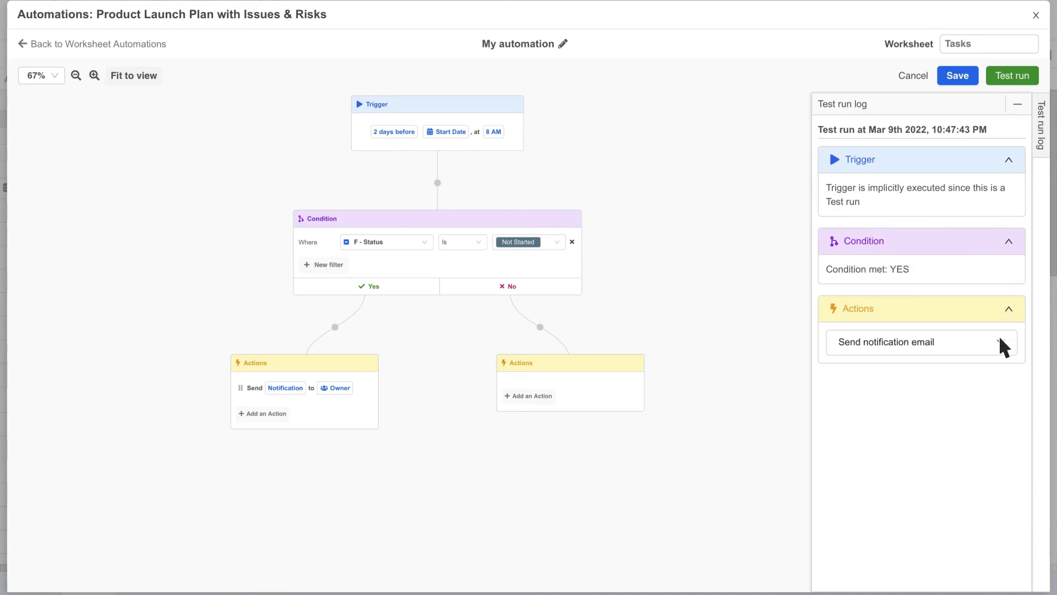
pyautogui.click(1000, 342)
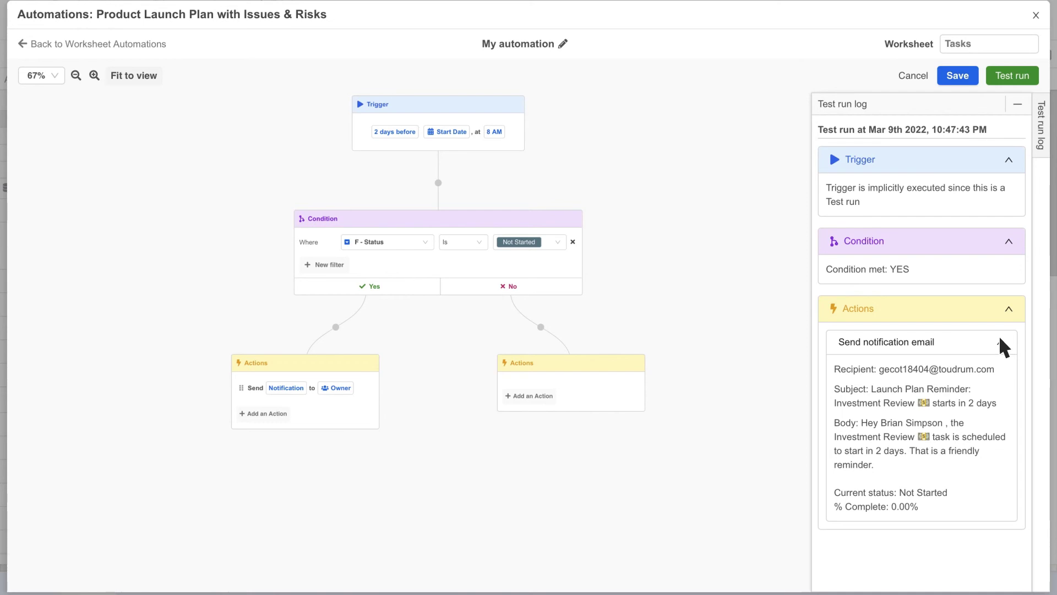
# - Rename the Yes-branch action group to 'Task Reminder Actions'
pyautogui.click(263, 365)
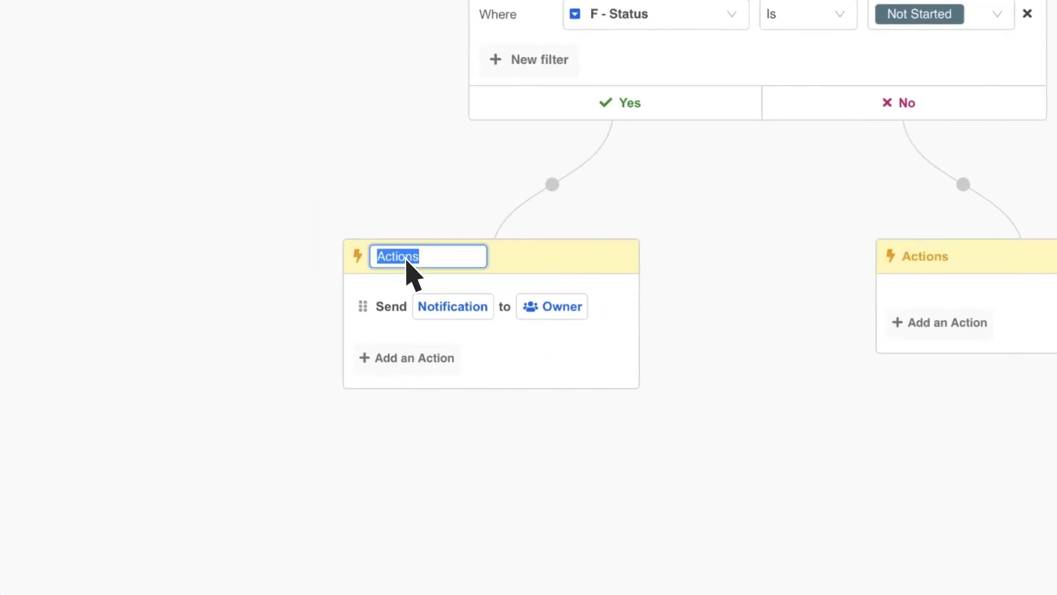
pyautogui.write('Task Reminder Actions')
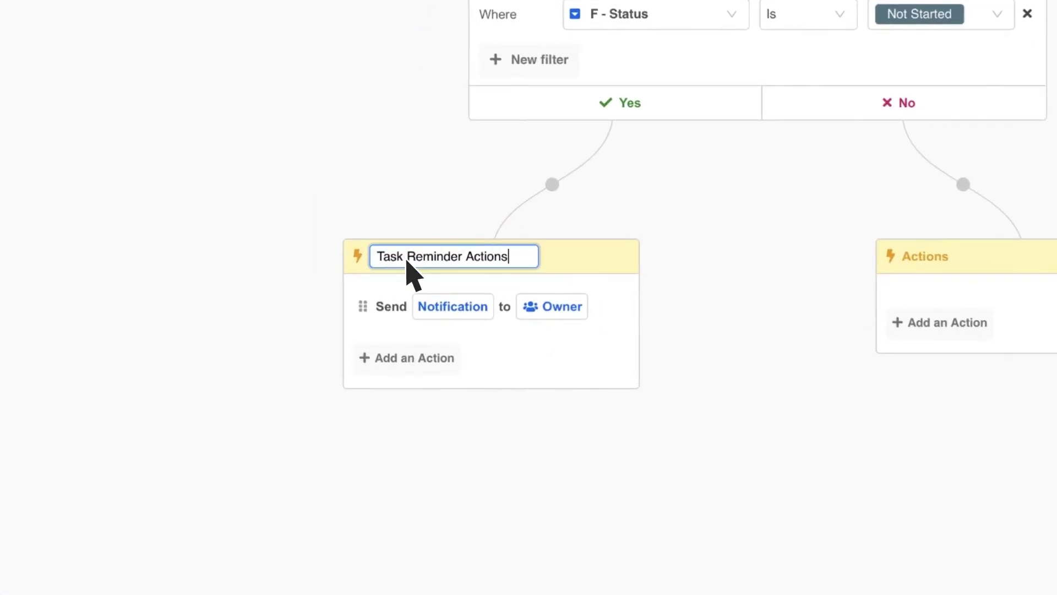
pyautogui.press('Return')
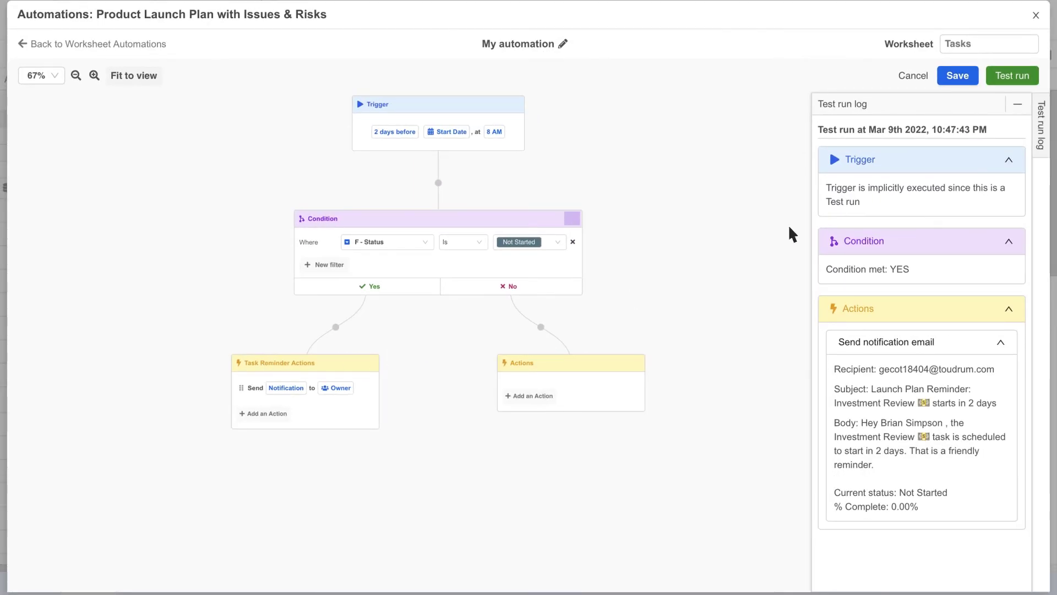
# - Run another test on the Investment Review task
pyautogui.click(1022, 75)
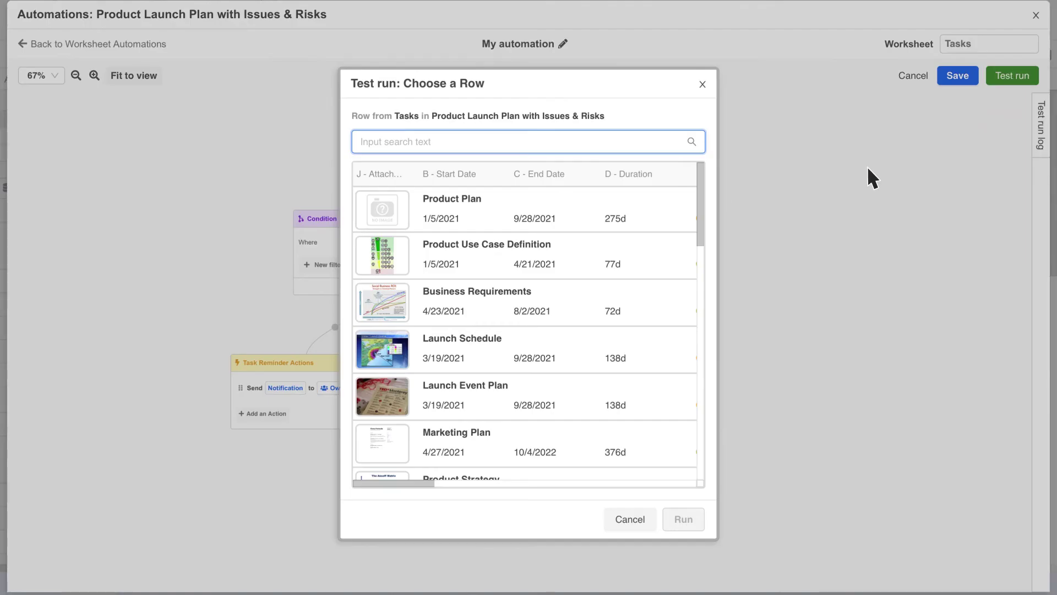
pyautogui.moveTo(703, 203); pyautogui.dragTo(704, 280)
pyautogui.scroll(-2, 700, 287)
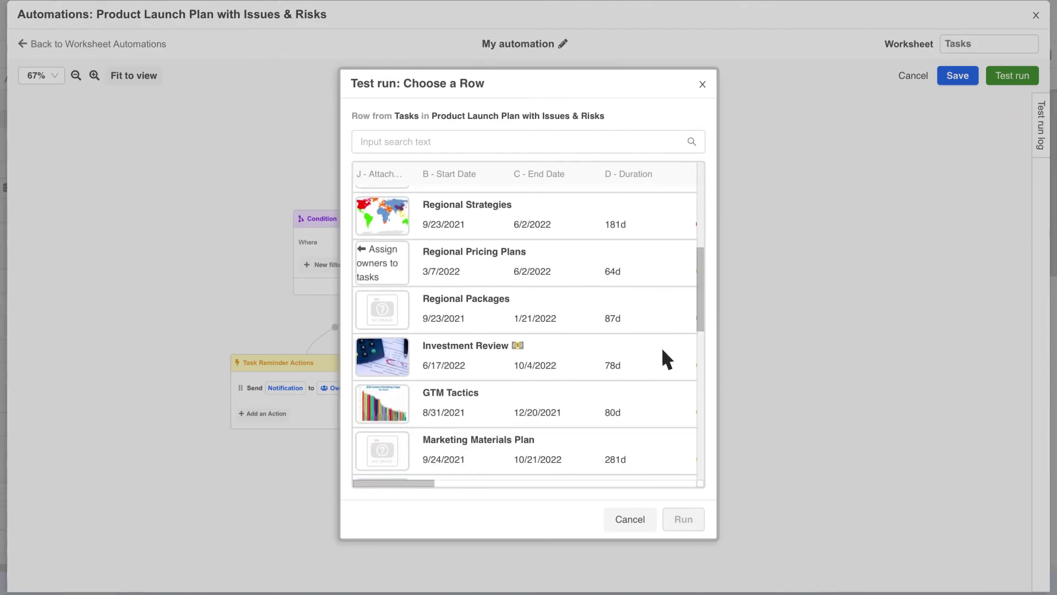
pyautogui.click(658, 360)
pyautogui.click(685, 520)
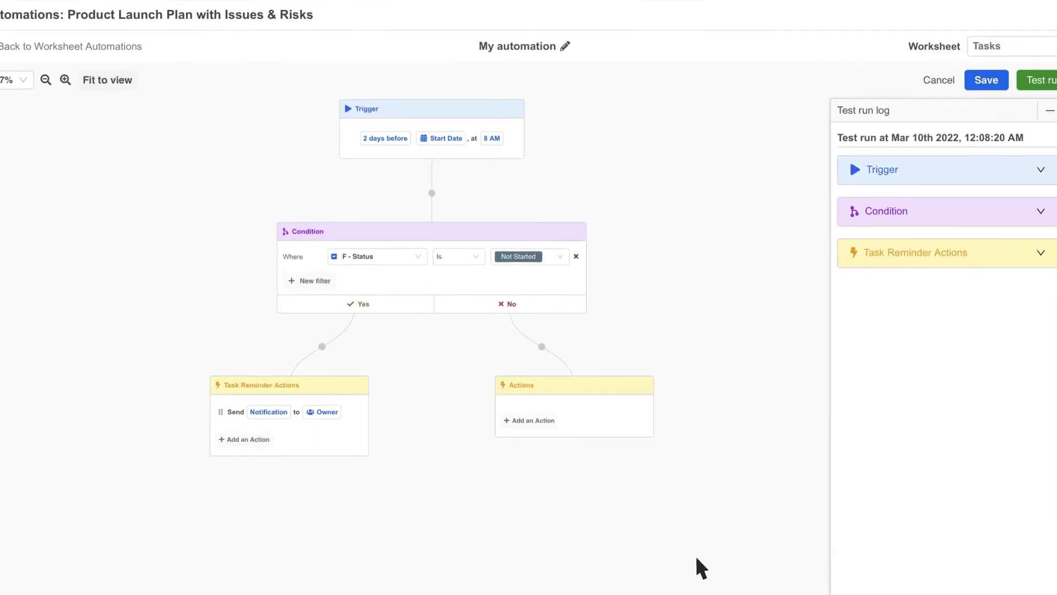
# - Rename the automation to 'Task Start Date Reminder' and save it
pyautogui.click(577, 57)
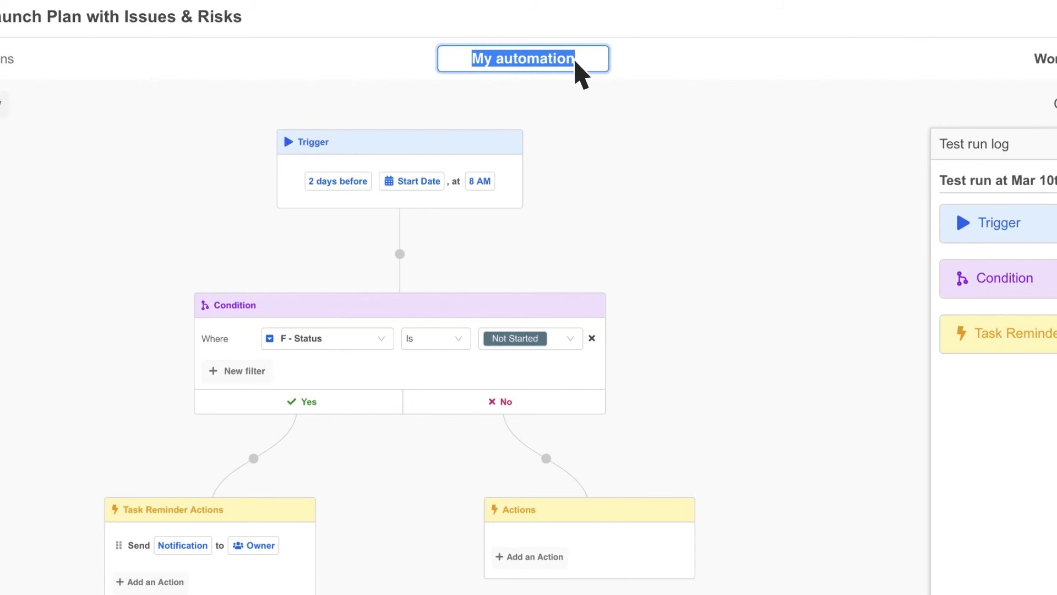
pyautogui.write('Task Start Date Reminder')
pyautogui.press('Return')
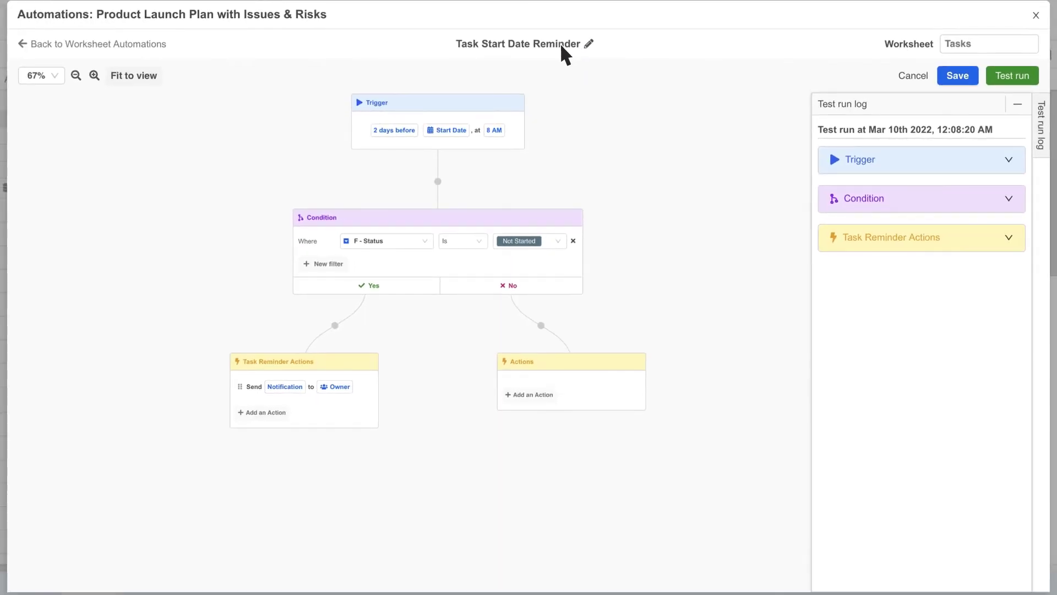
pyautogui.click(958, 76)
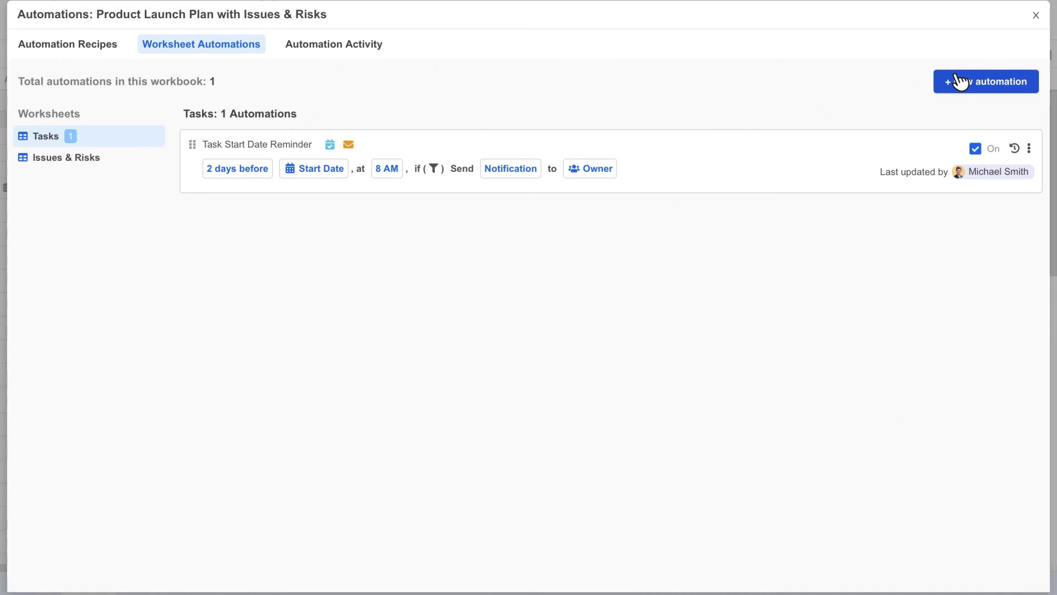
# - Create a new automation triggered when Status changes to Completed
pyautogui.click(958, 81)
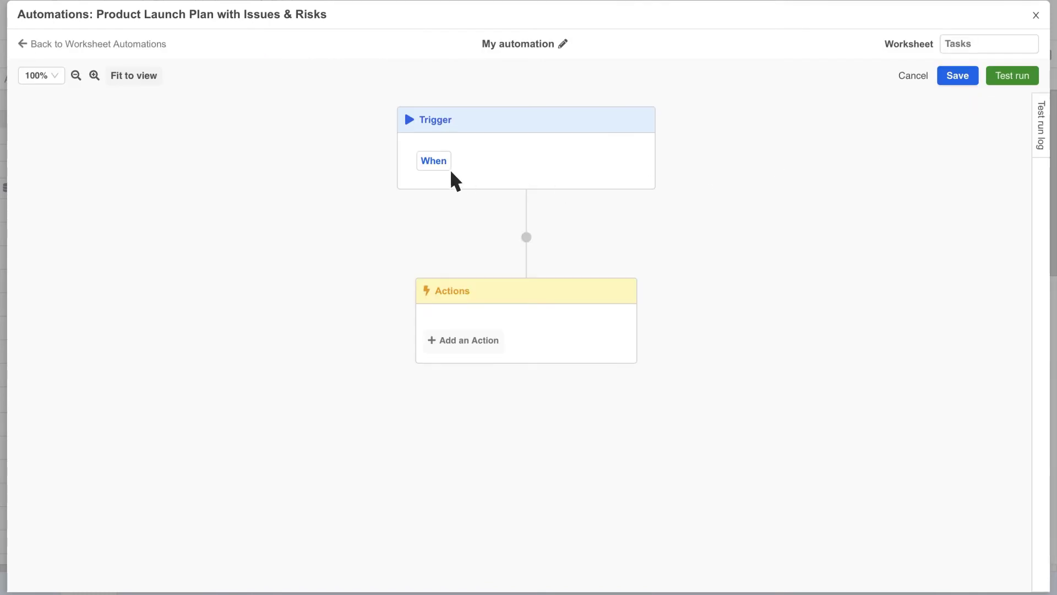
pyautogui.click(434, 165)
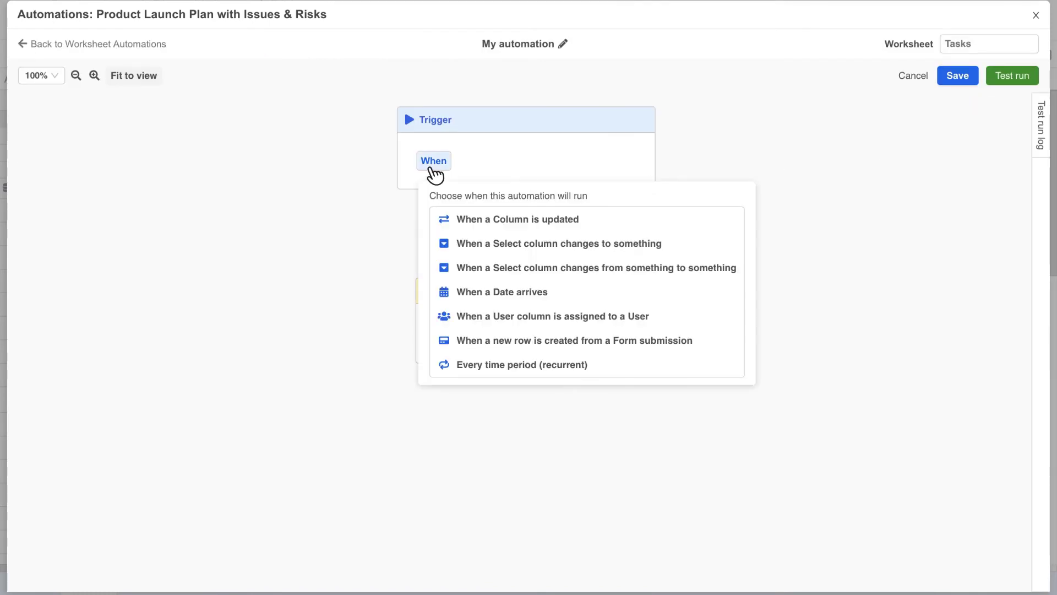
pyautogui.click(529, 244)
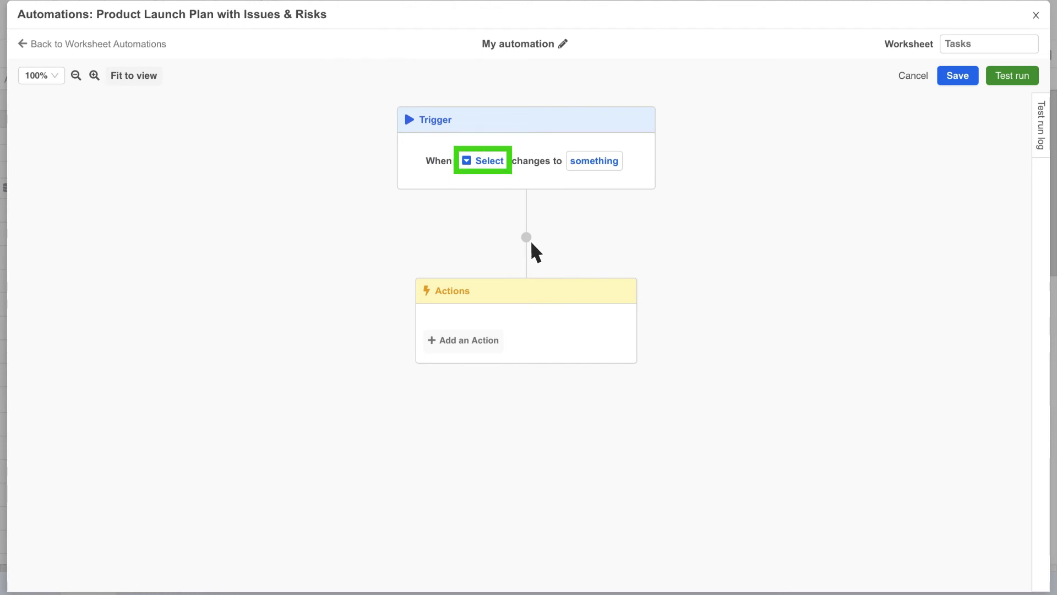
pyautogui.click(488, 161)
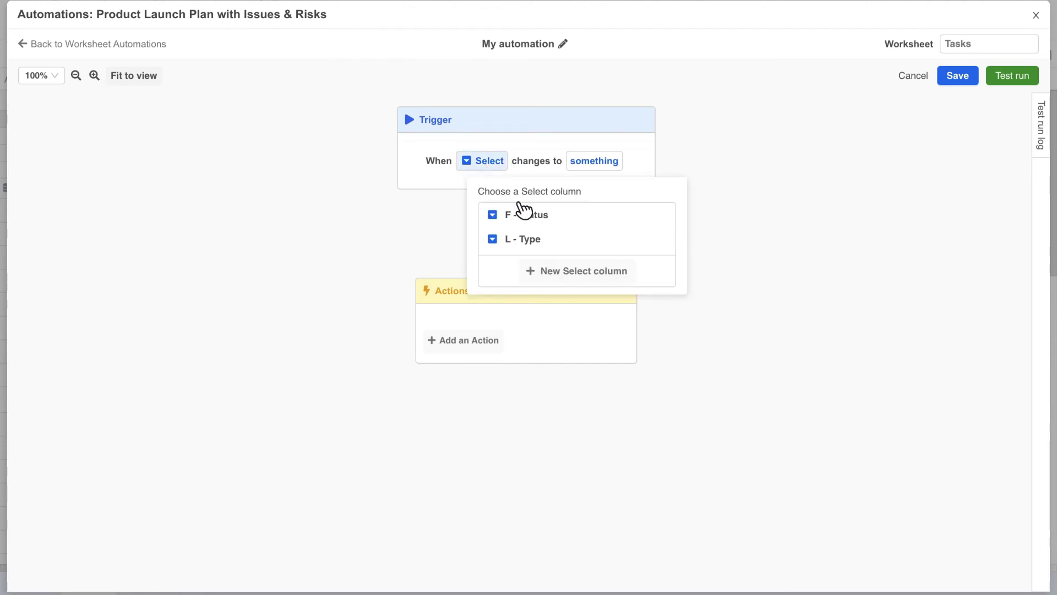
pyautogui.click(492, 212)
pyautogui.click(595, 162)
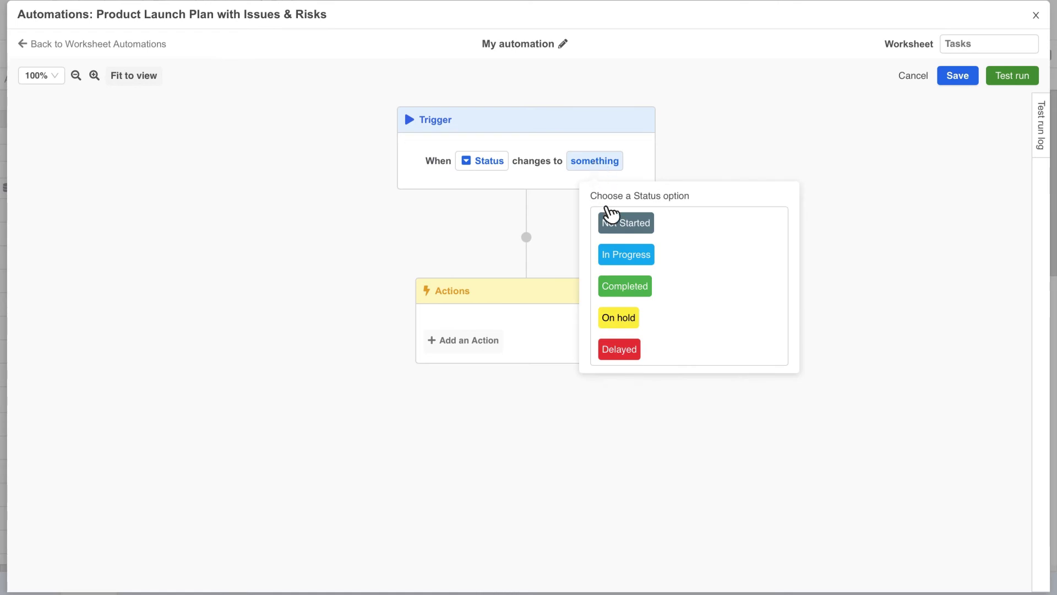
pyautogui.click(667, 294)
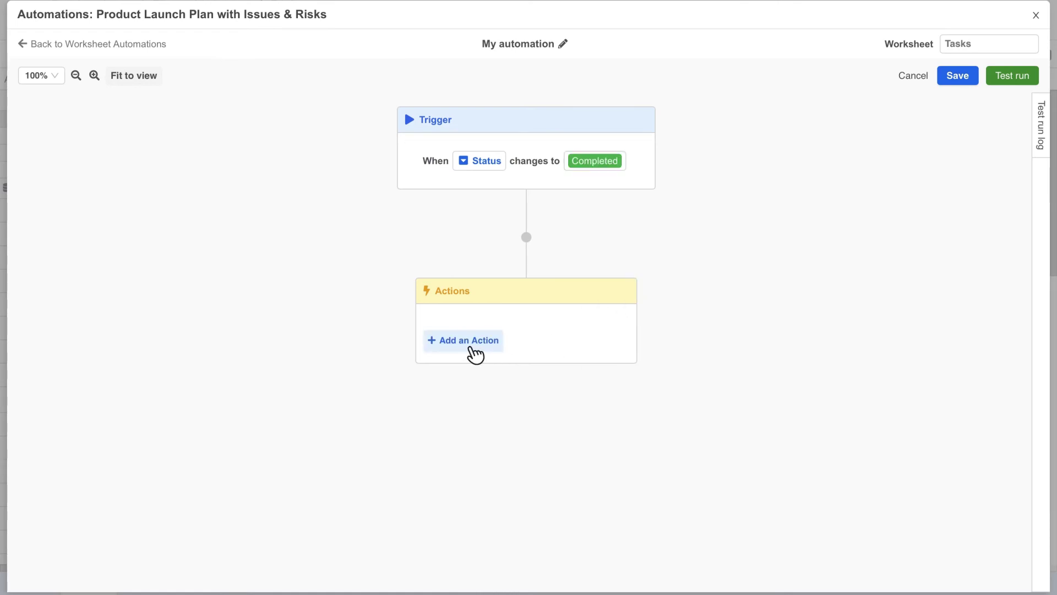
# - Add a Send Slack message action, connect Slack, and post to the automations channel
pyautogui.click(468, 352)
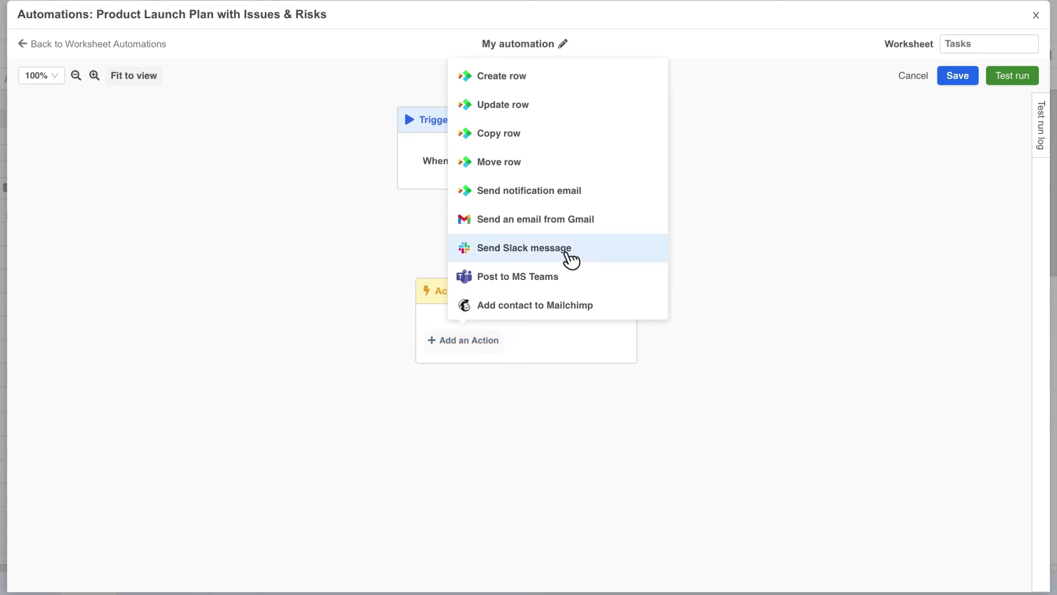
pyautogui.click(571, 259)
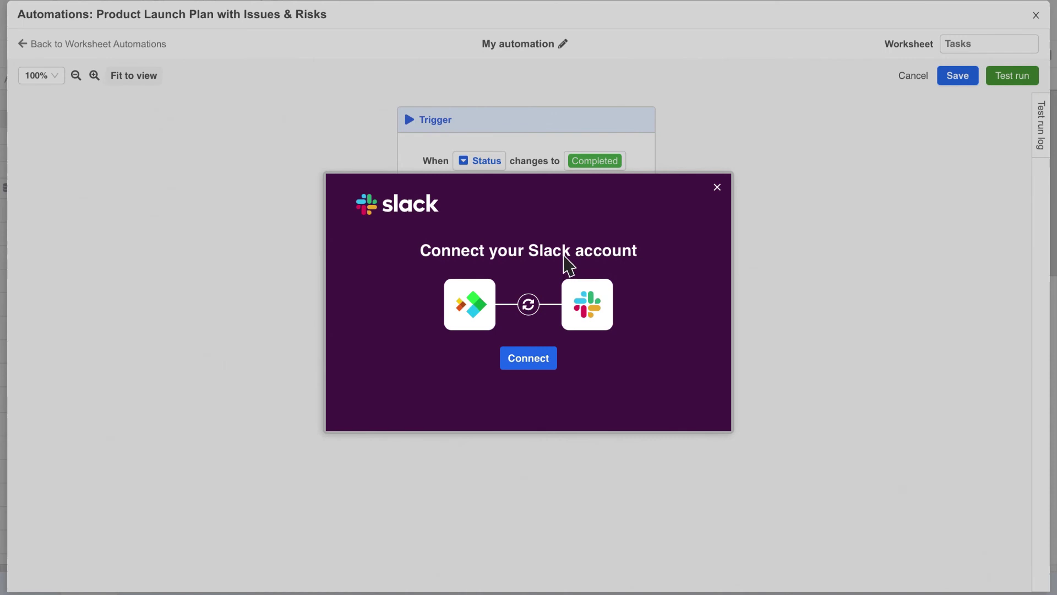
pyautogui.click(537, 361)
pyautogui.click(550, 332)
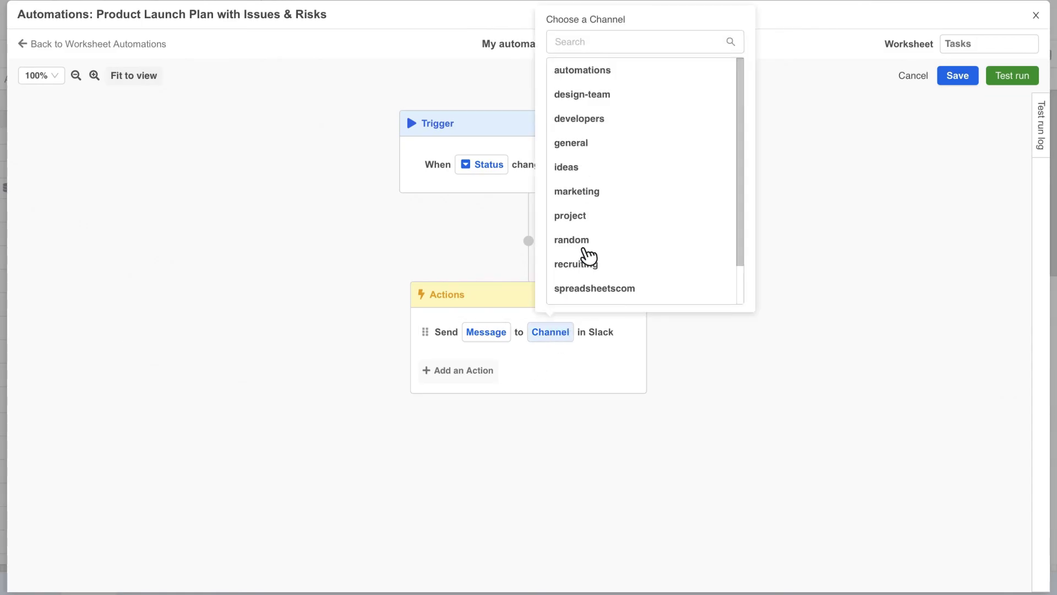
pyautogui.click(611, 71)
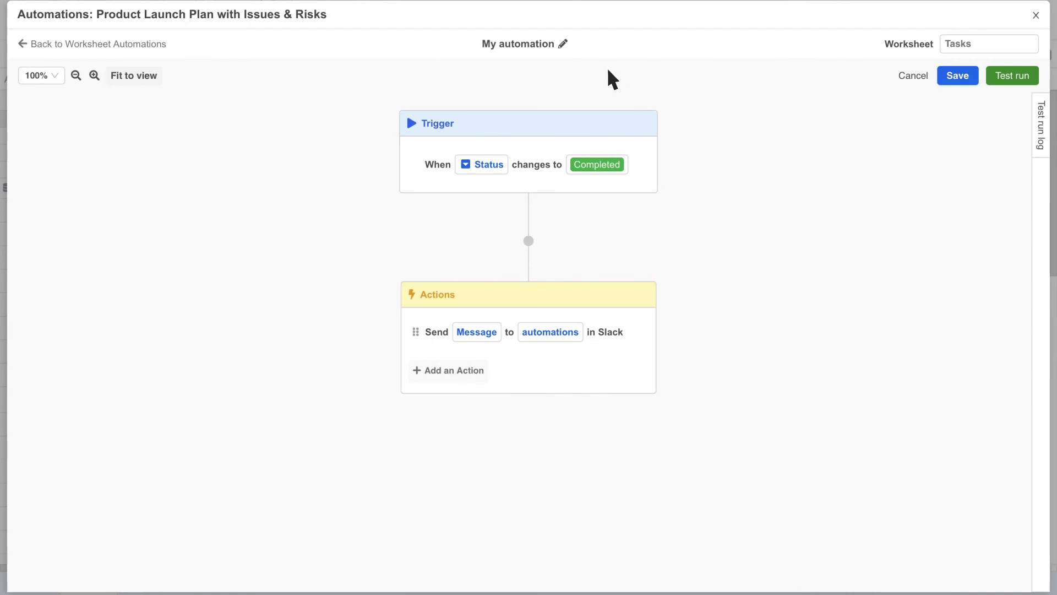
pyautogui.click(480, 333)
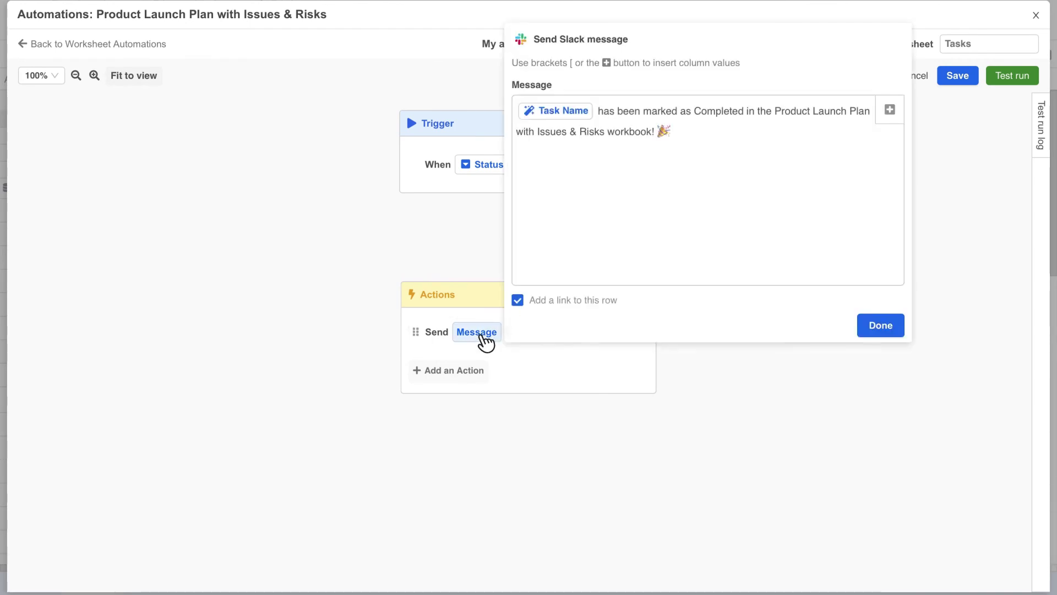
# - Keep the default Slack message text and start adding a second action
pyautogui.click(876, 331)
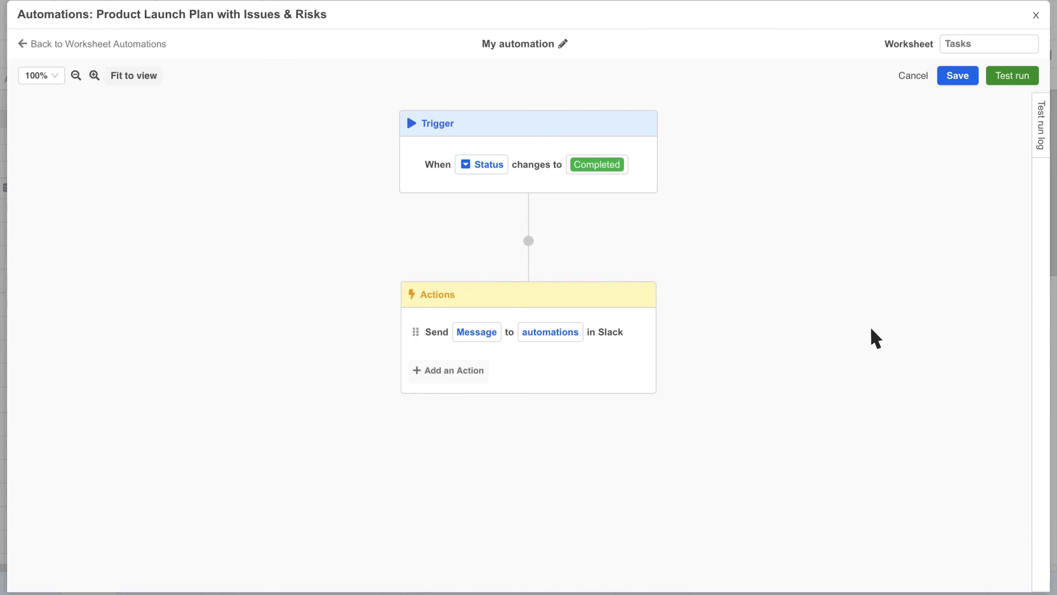
pyautogui.click(467, 370)
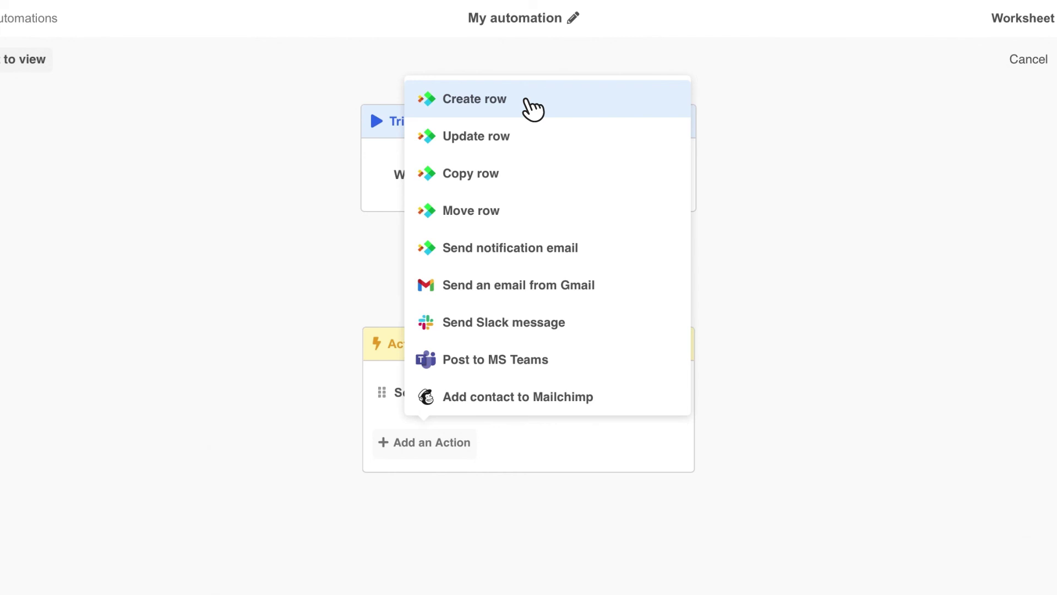
# - Add a Create row action in Archived Tasks, mapping Owner into column G
pyautogui.click(527, 102)
pyautogui.click(548, 428)
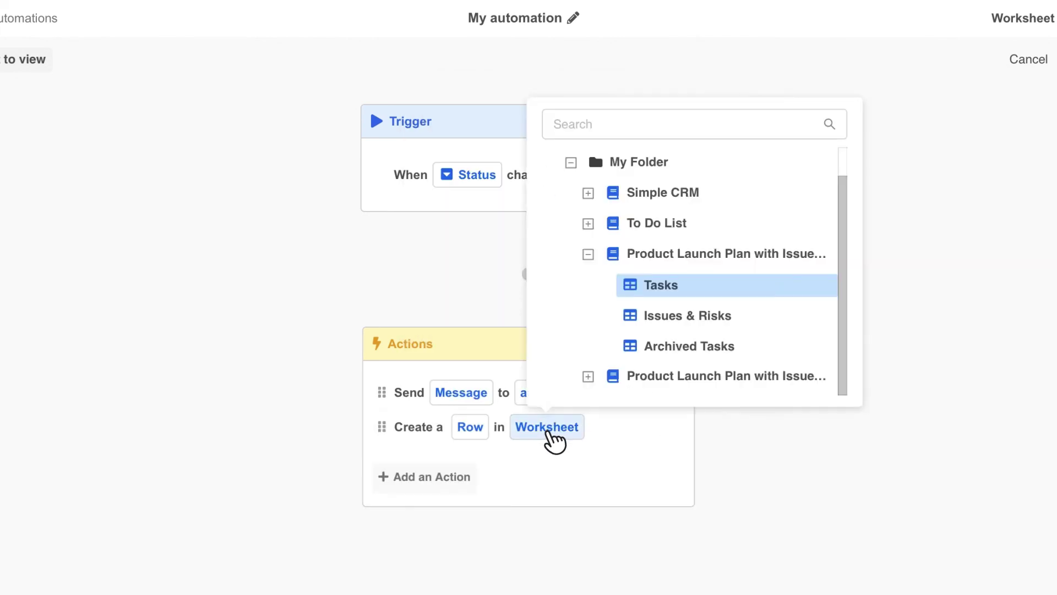
pyautogui.click(695, 346)
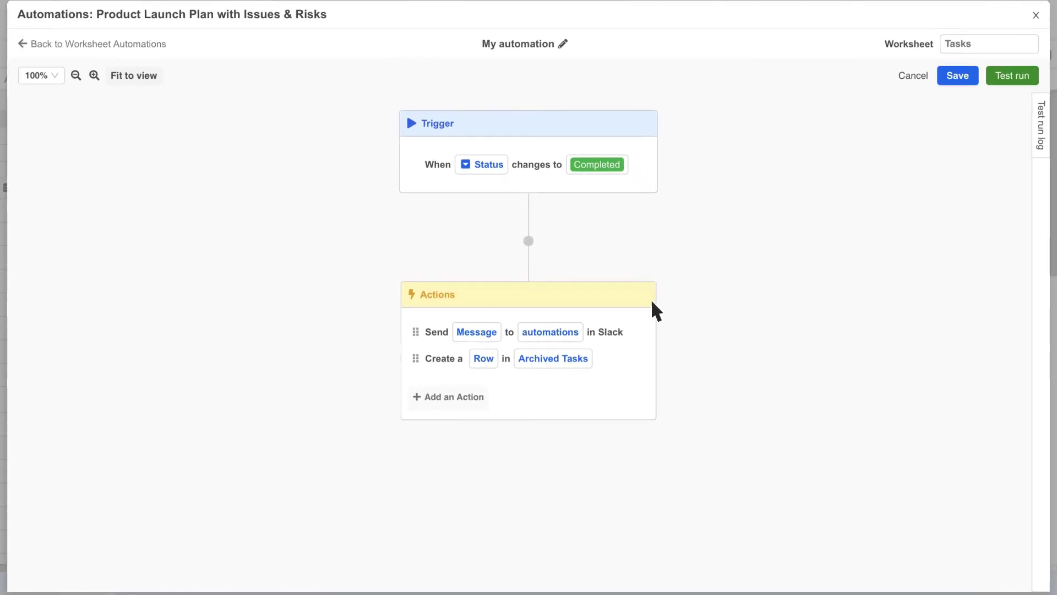
pyautogui.click(487, 359)
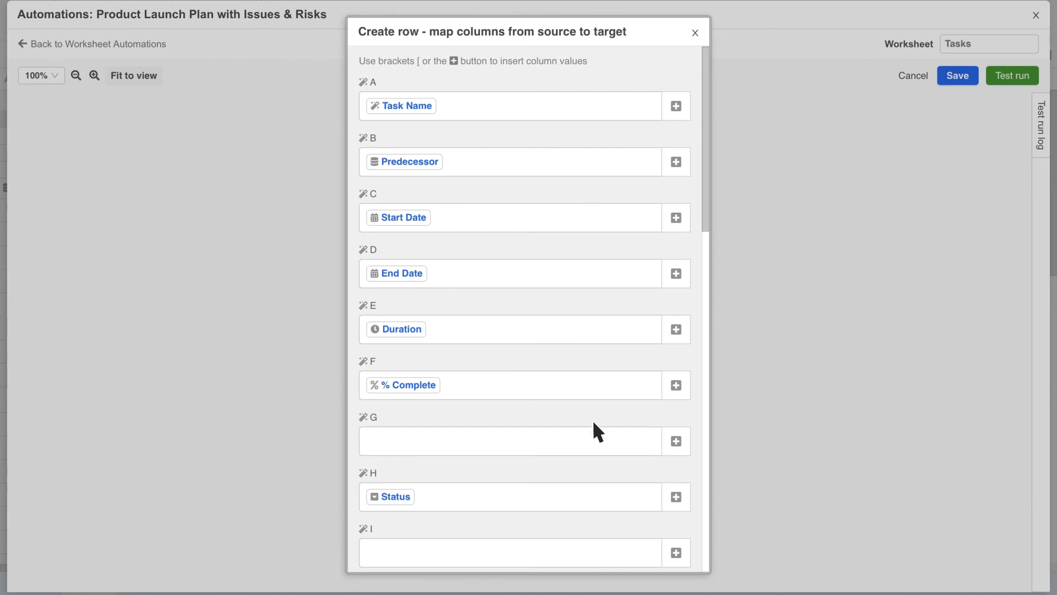
pyautogui.click(677, 441)
pyautogui.moveTo(506, 309); pyautogui.dragTo(505, 329)
pyautogui.click(460, 411)
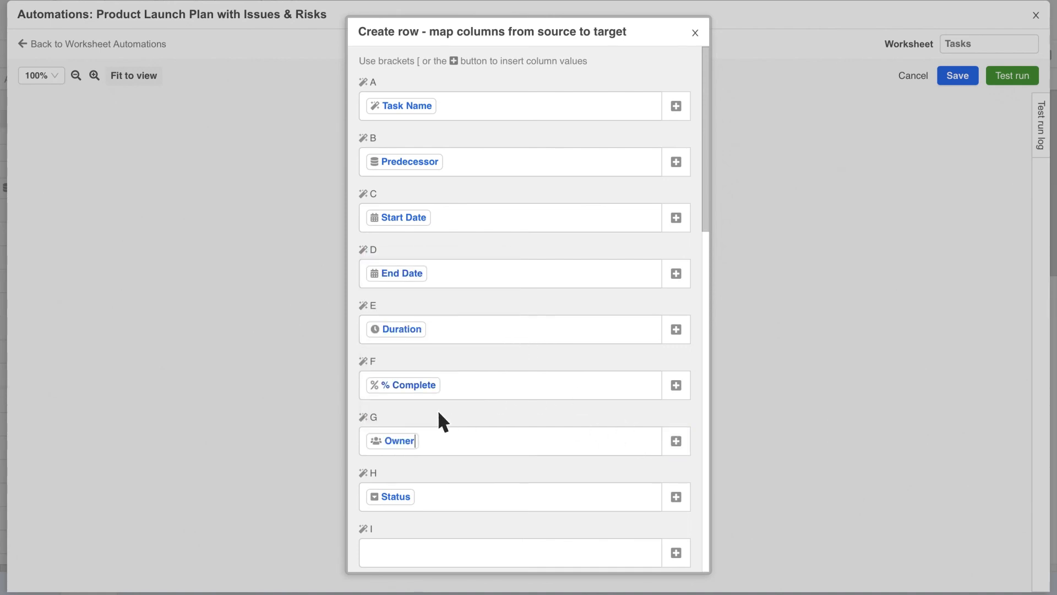
pyautogui.click(288, 446)
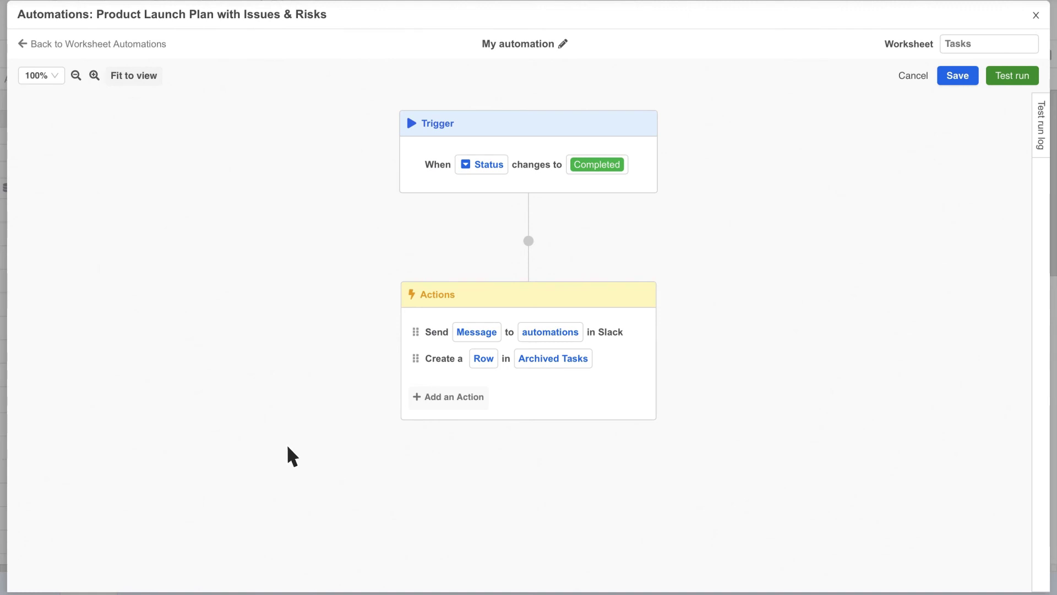
# - Move the row action above the Slack message, save, and close the automations window
pyautogui.moveTo(416, 361); pyautogui.dragTo(416, 332)
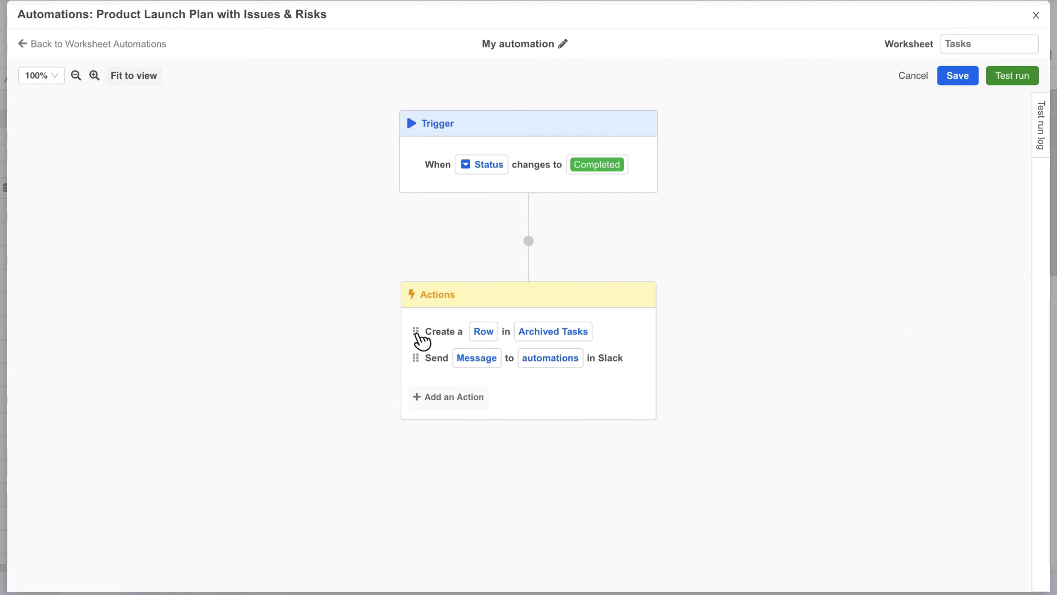
pyautogui.click(961, 80)
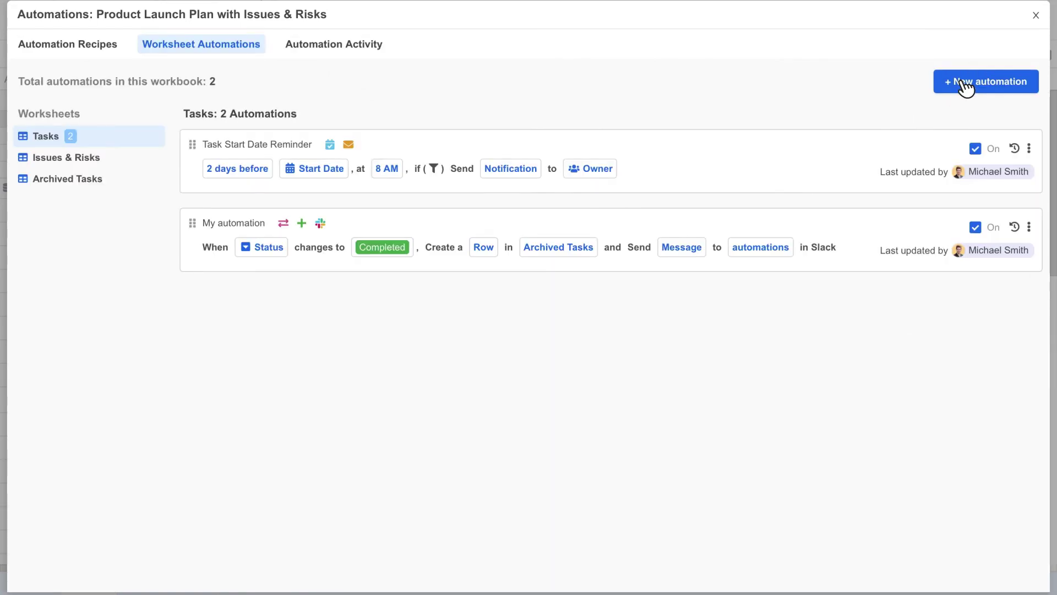
pyautogui.click(1035, 16)
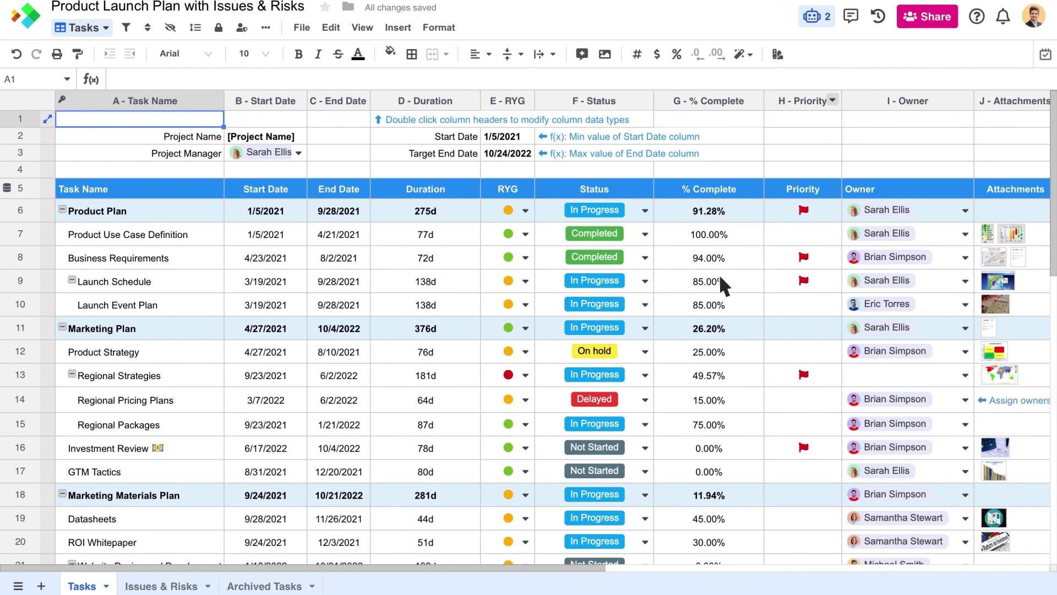
# - Set Launch Event Plan's Status to Completed and check its row in Archived Tasks
pyautogui.click(644, 304)
pyautogui.click(618, 372)
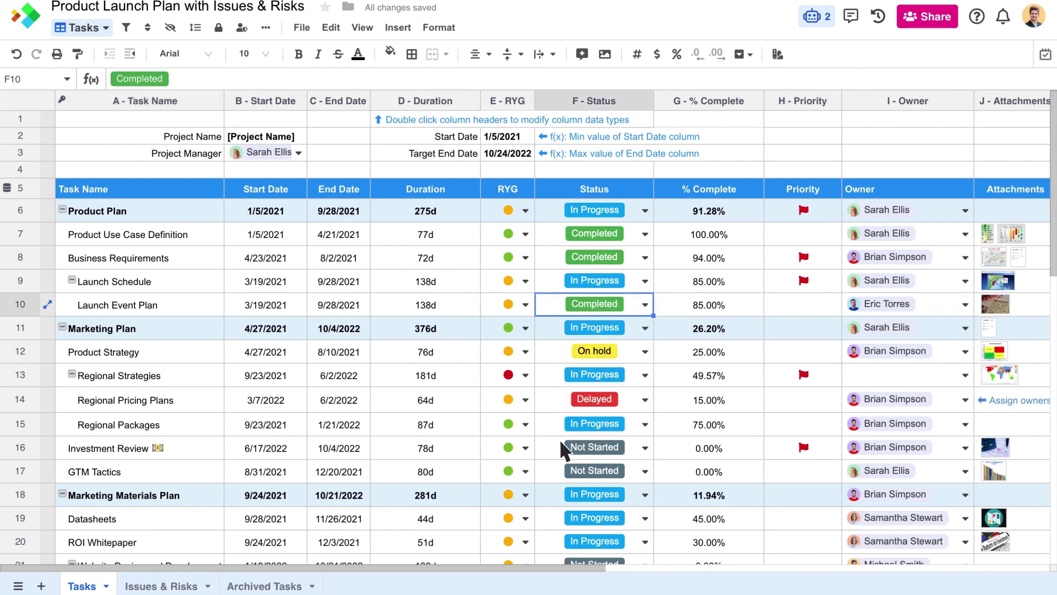
pyautogui.click(279, 586)
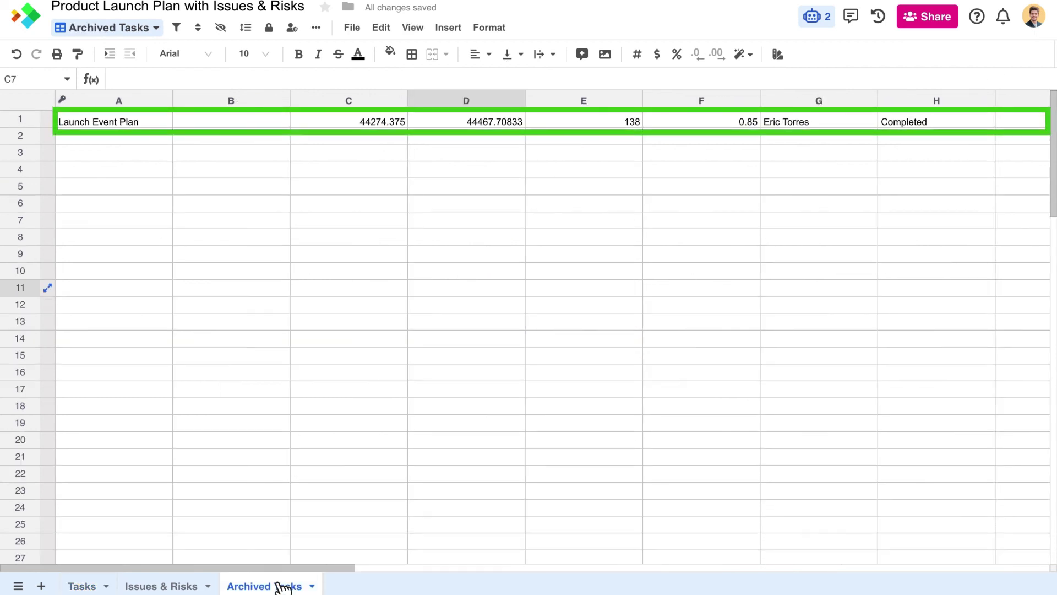